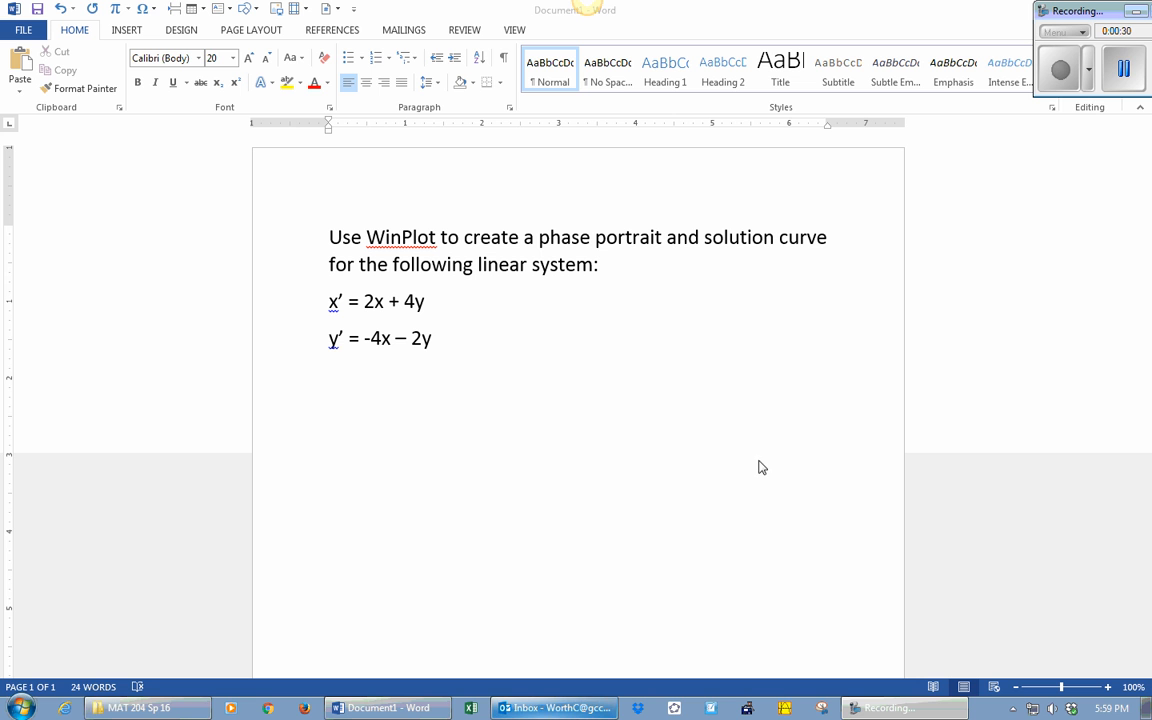
# Step: Switch to Winplot, open a new 2-dim graph window, and place it beside the written system
pyautogui.click(785, 707)
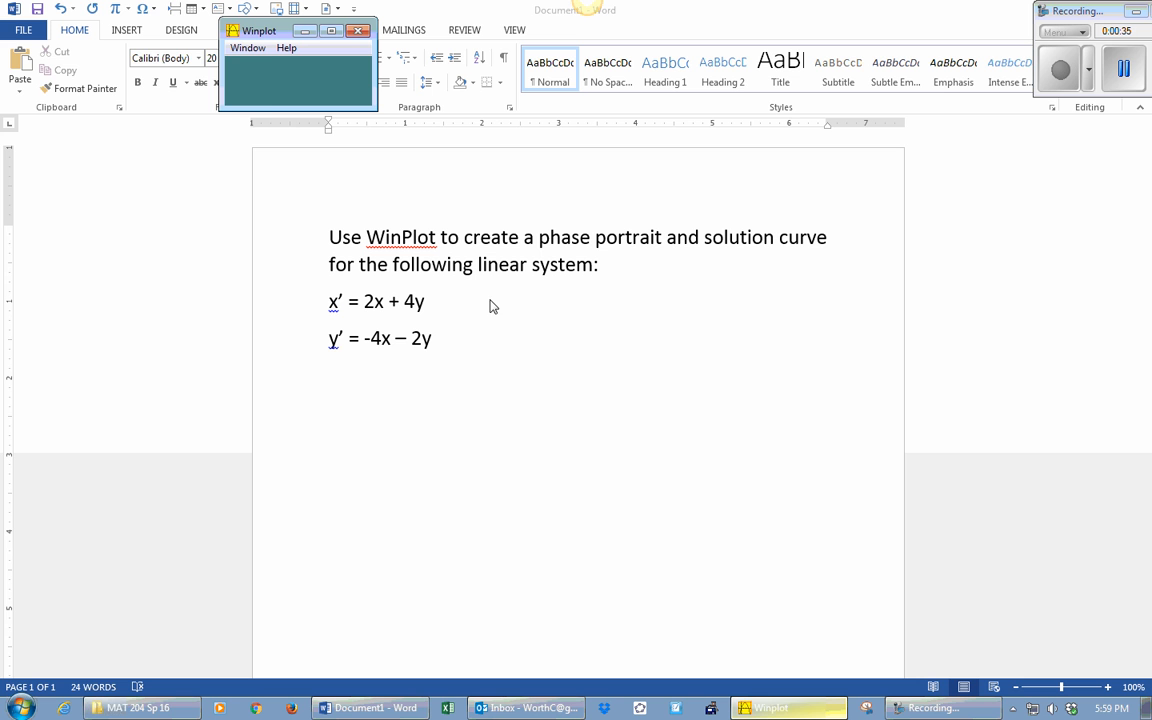
pyautogui.click(243, 48)
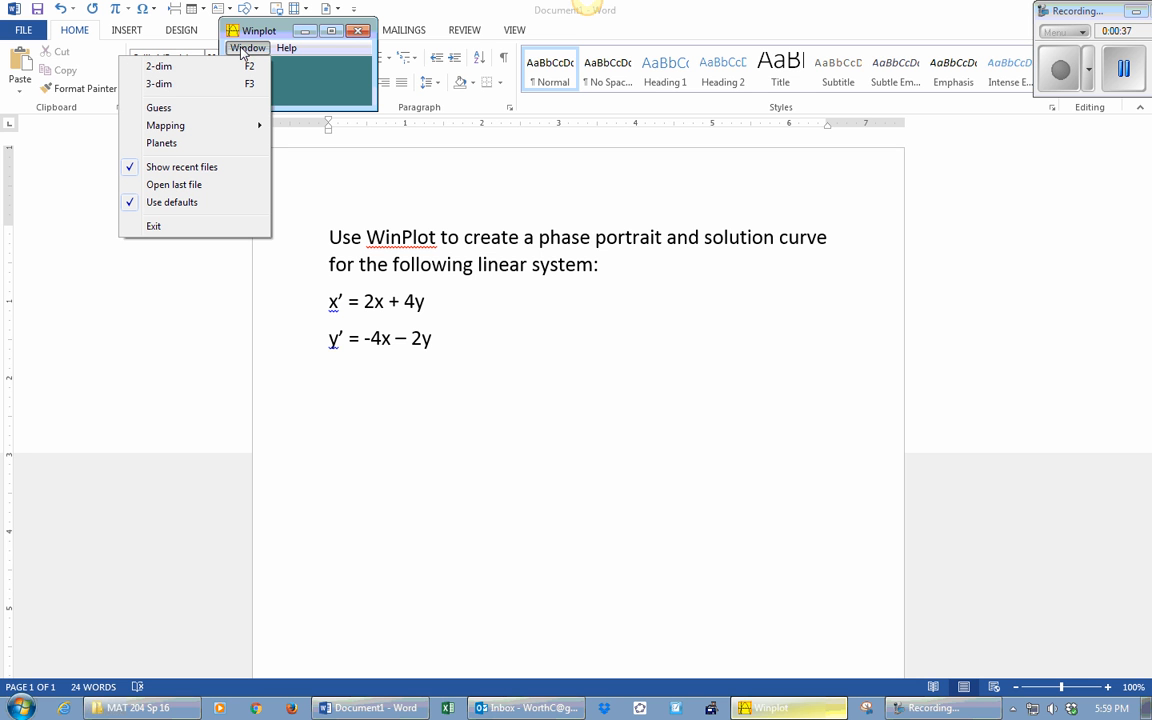
pyautogui.click(177, 68)
pyautogui.moveTo(337, 53); pyautogui.dragTo(800, 144)
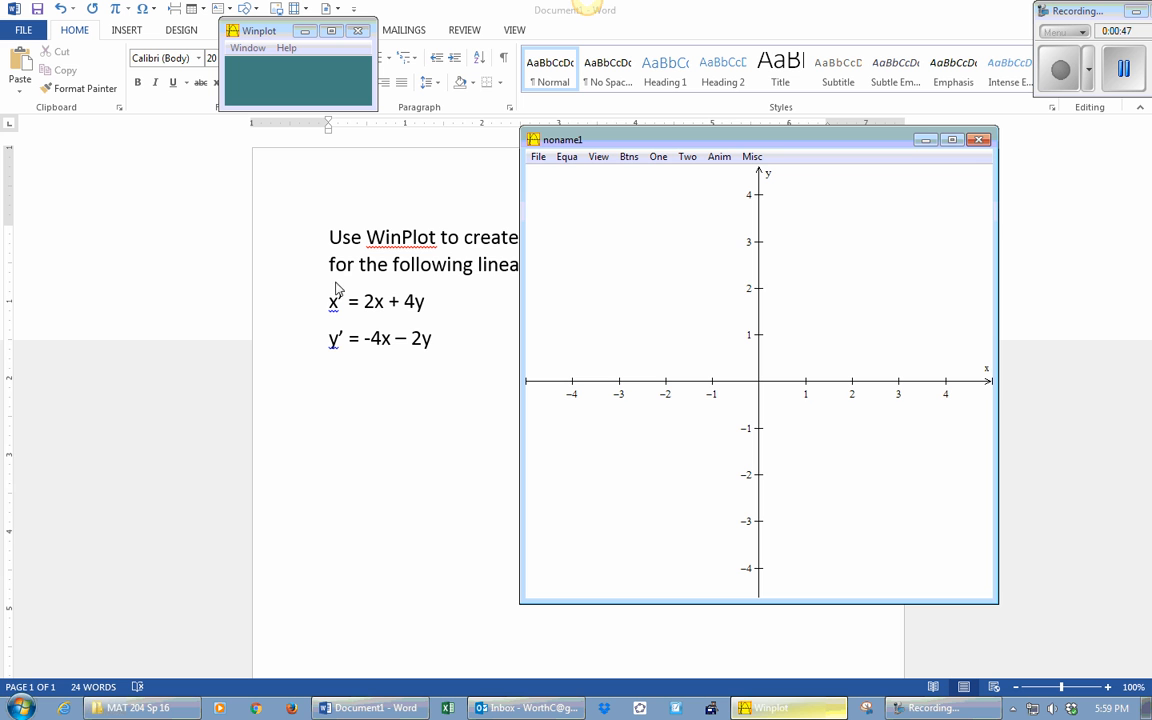
# Step: Add a dx/dt differential equation with x' = 2x+4y and y' = -4x-2y, plotted as a vector field
pyautogui.click(567, 157)
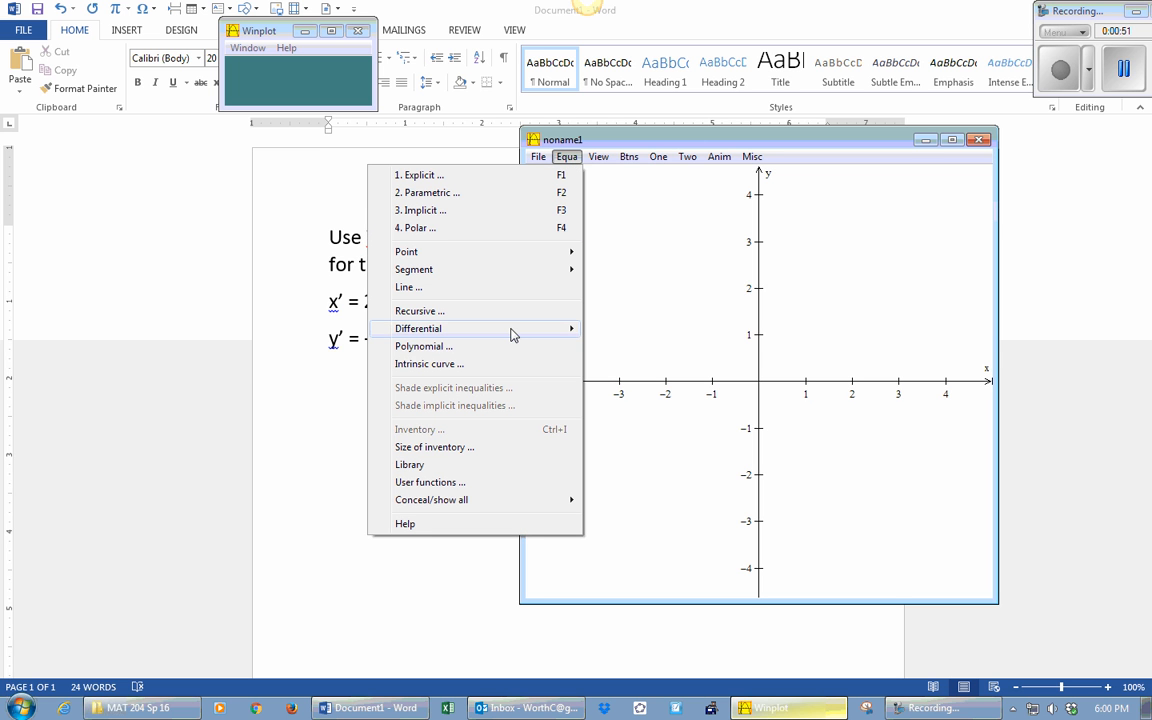
pyautogui.moveTo(510, 331)
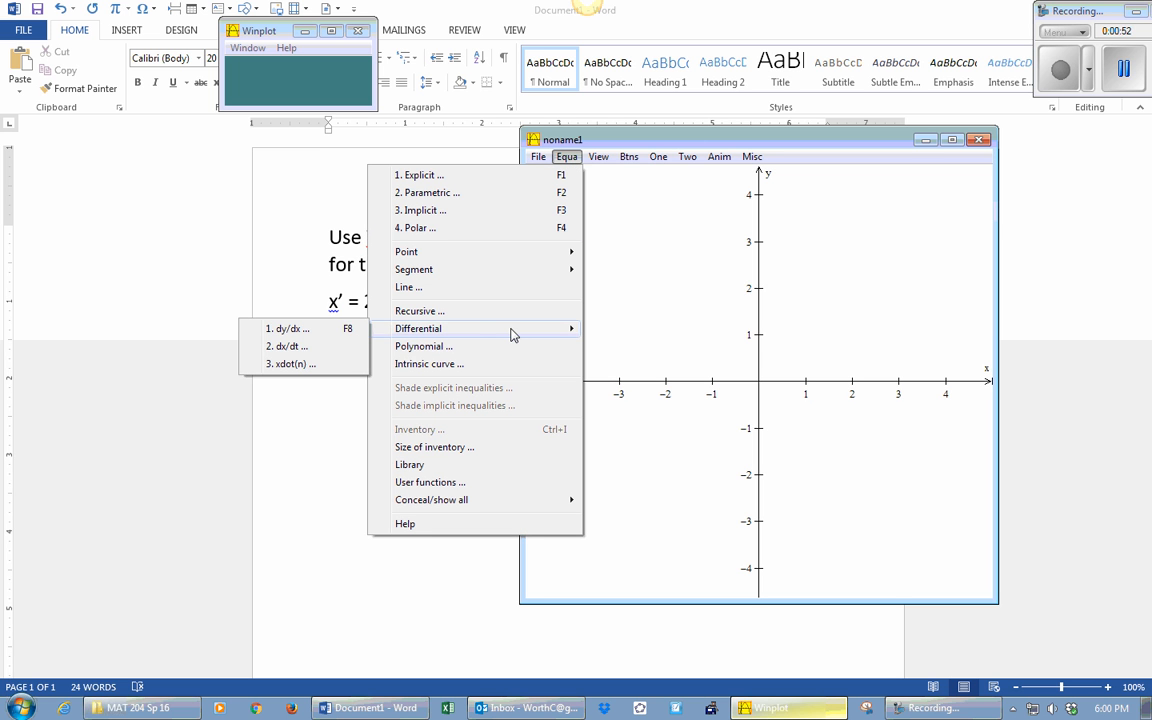
pyautogui.click(314, 346)
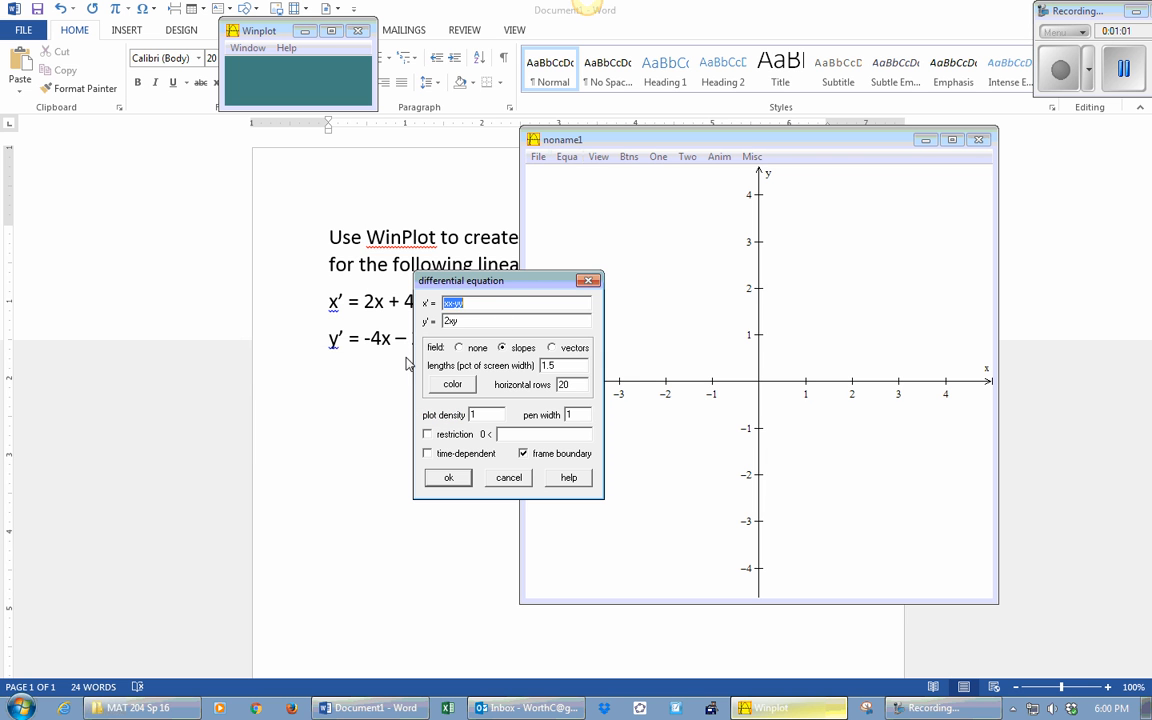
pyautogui.moveTo(499, 286); pyautogui.dragTo(169, 190)
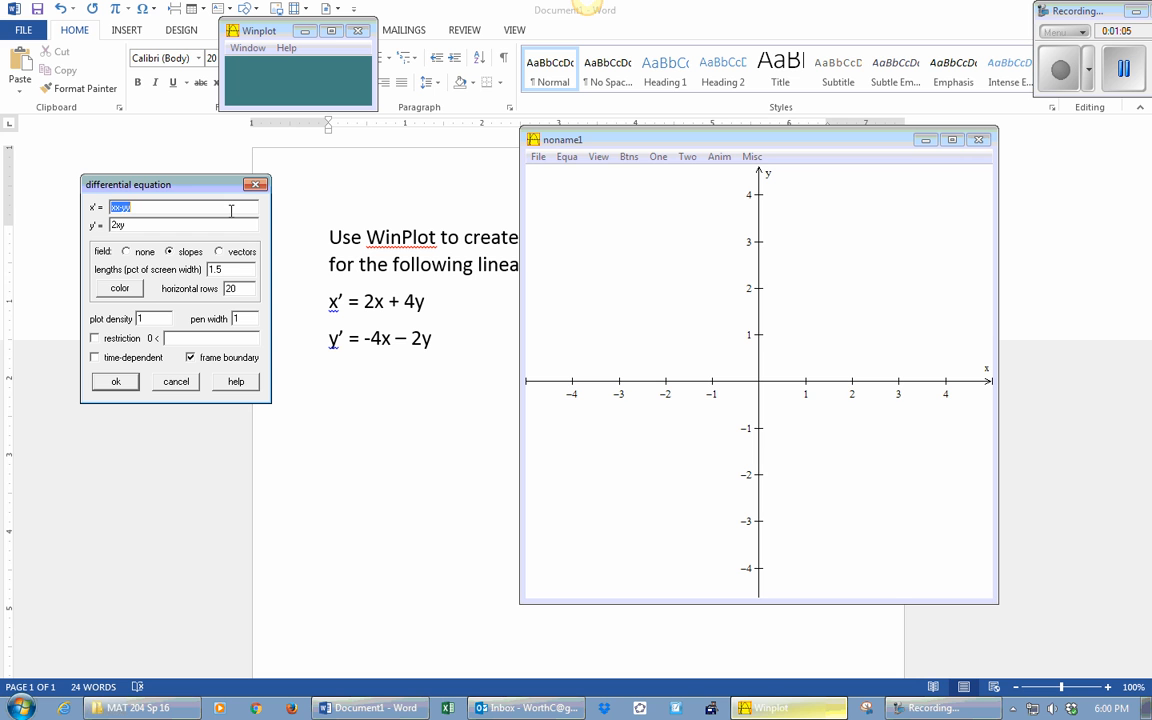
pyautogui.write('2x+4y')
pyautogui.press('Tab')
pyautogui.write('-4')
pyautogui.click(221, 253)
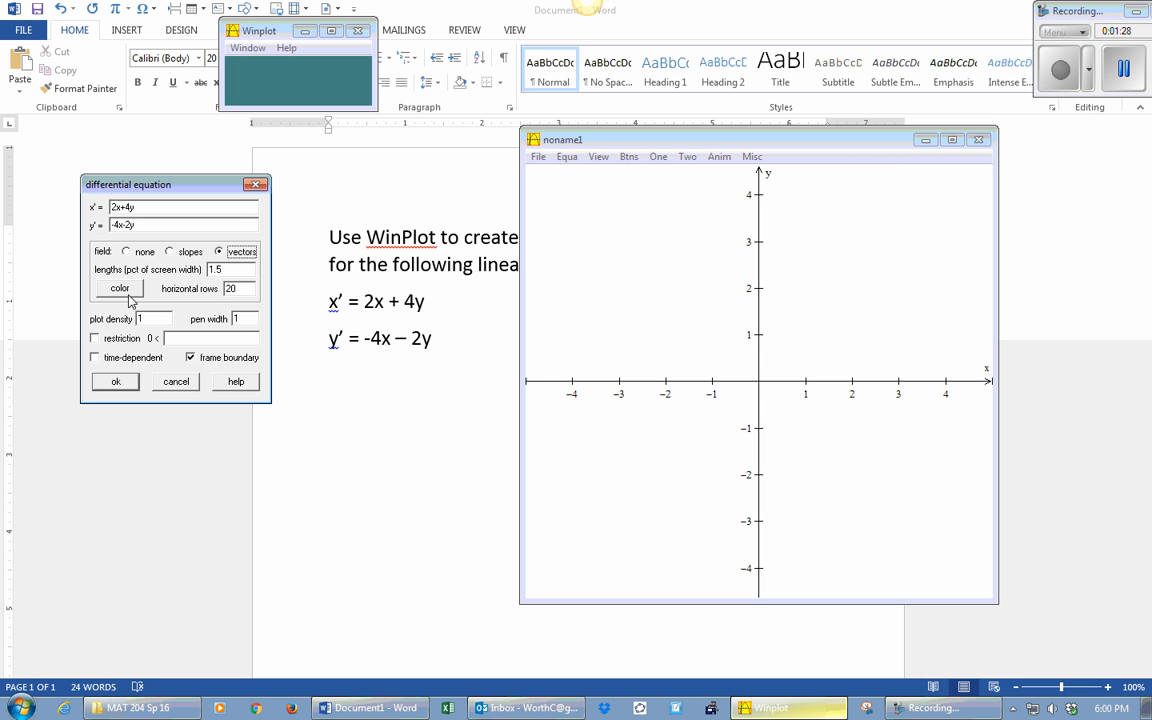
pyautogui.click(114, 381)
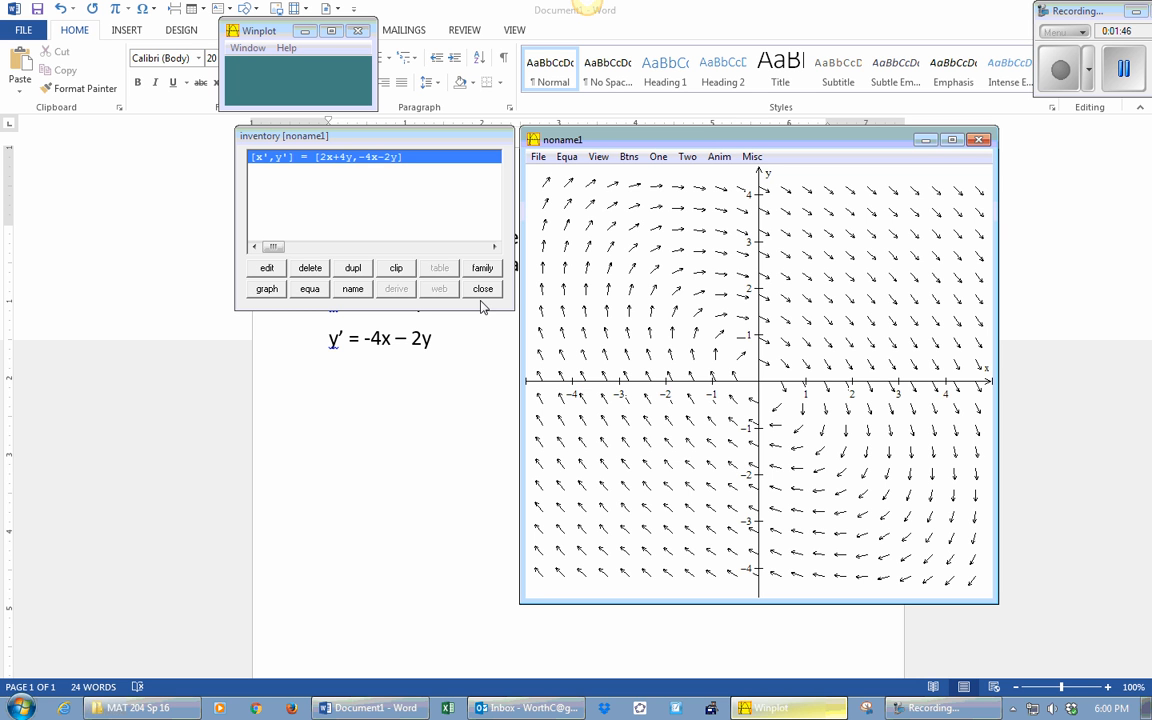
# Step: Open the dx/dt trajectory initial-value dialog and arrange it and the graph window so neither covers the inventory
pyautogui.click(658, 158)
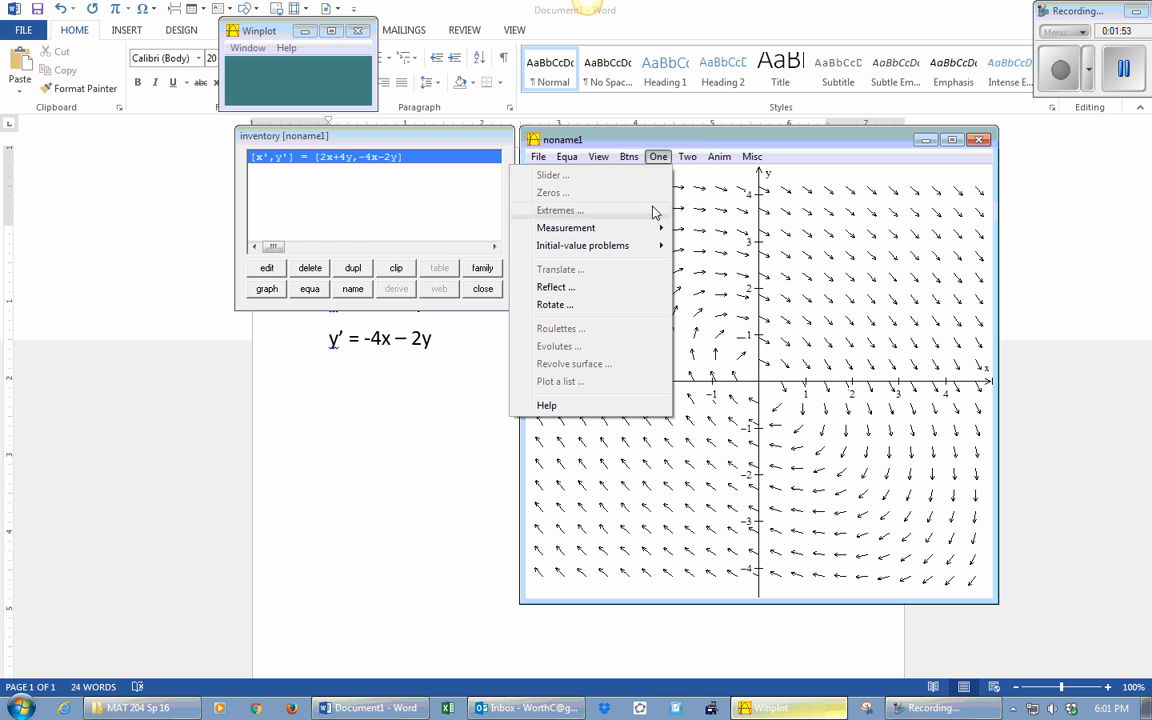
pyautogui.moveTo(648, 247)
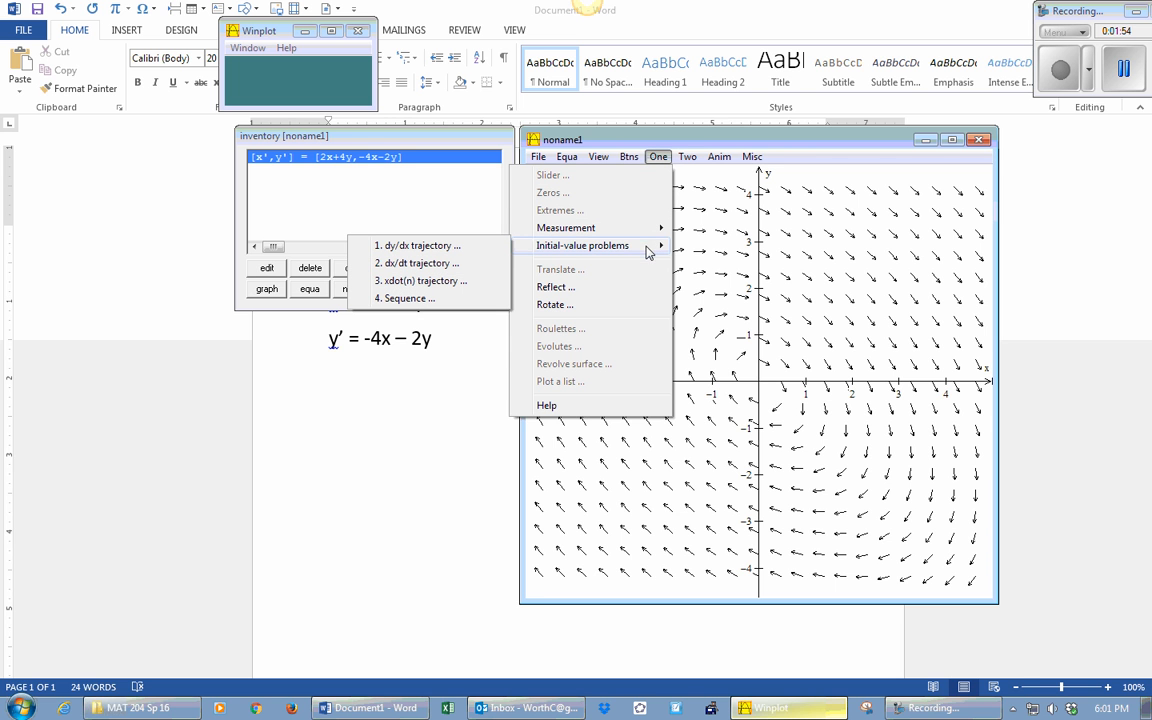
pyautogui.click(422, 263)
pyautogui.moveTo(494, 288); pyautogui.dragTo(107, 34)
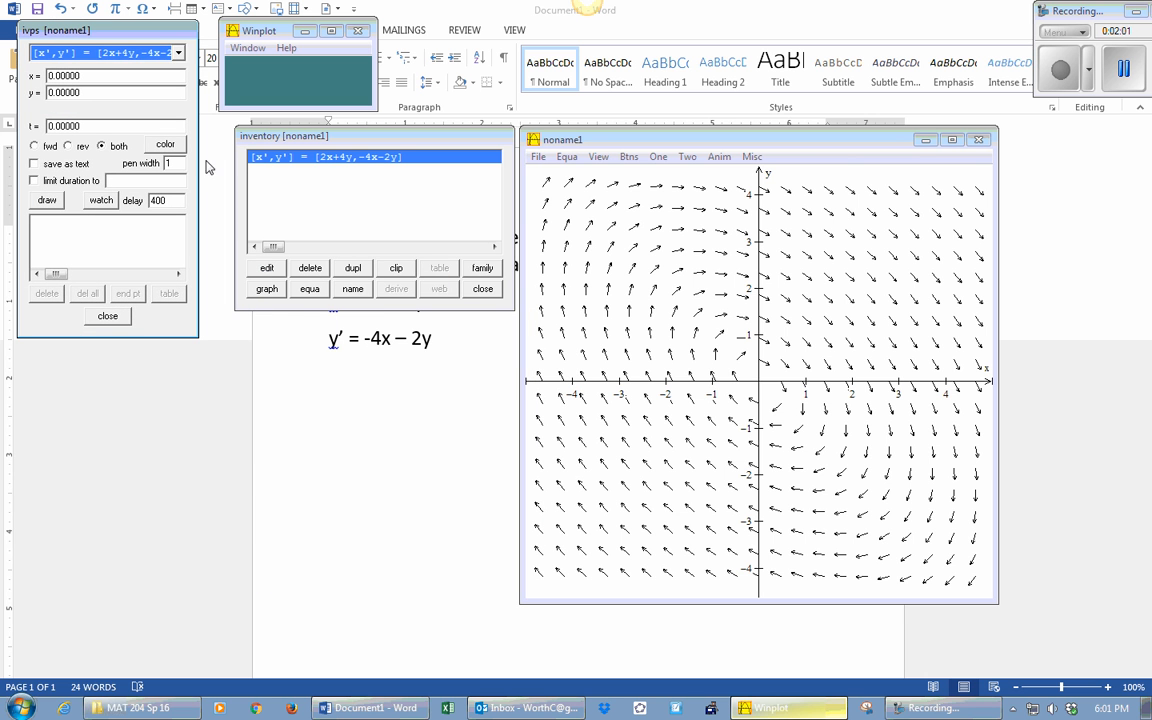
pyautogui.moveTo(820, 143); pyautogui.dragTo(950, 130)
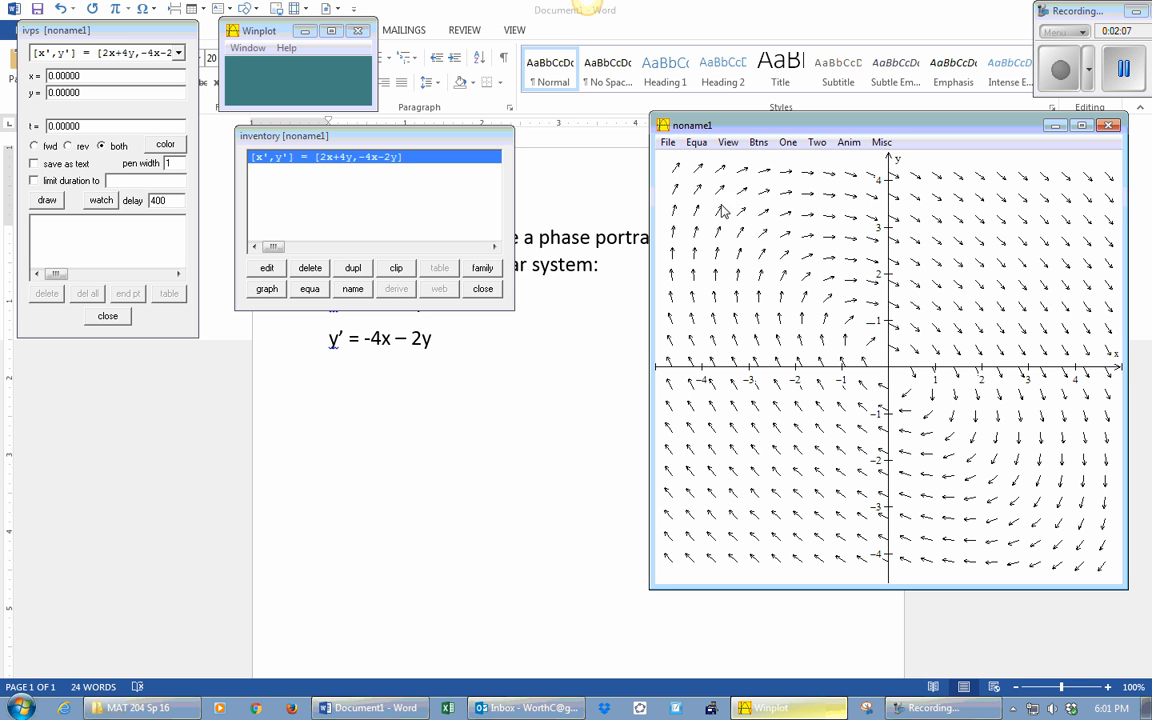
# Step: Open an xy(t) time window below the inventory and draw the trajectory starting at about (1, 0)
pyautogui.click(882, 143)
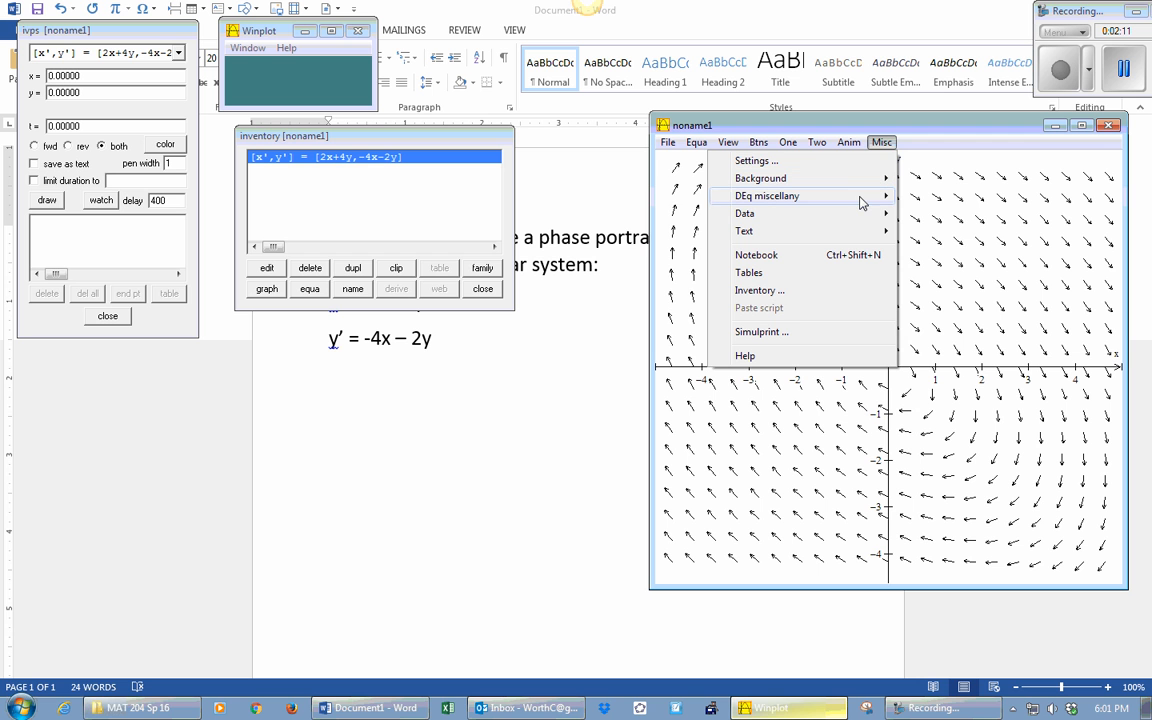
pyautogui.moveTo(862, 203)
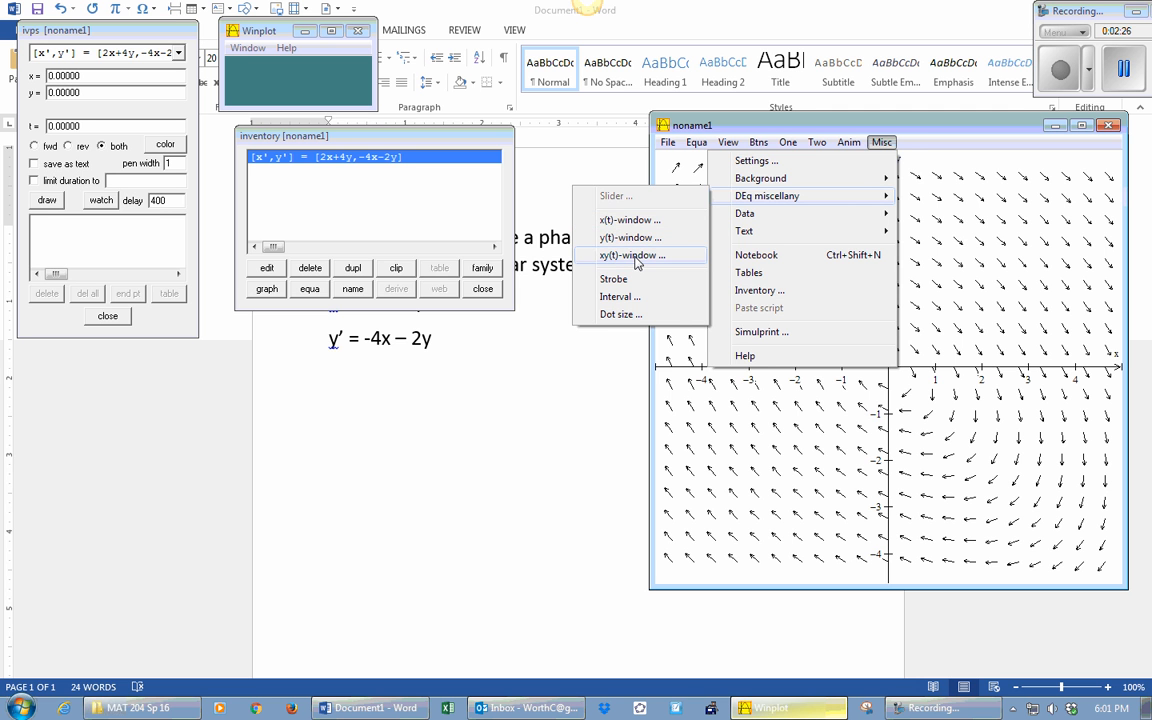
pyautogui.click(636, 257)
pyautogui.moveTo(643, 266); pyautogui.dragTo(418, 374)
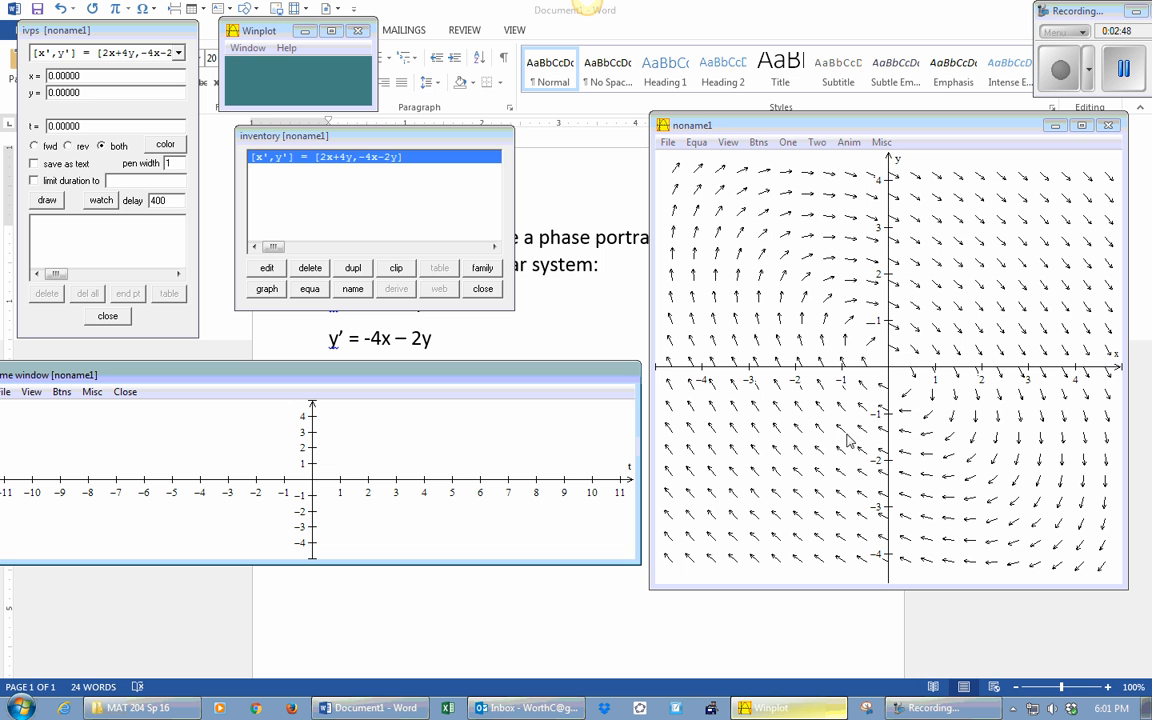
pyautogui.click(936, 372)
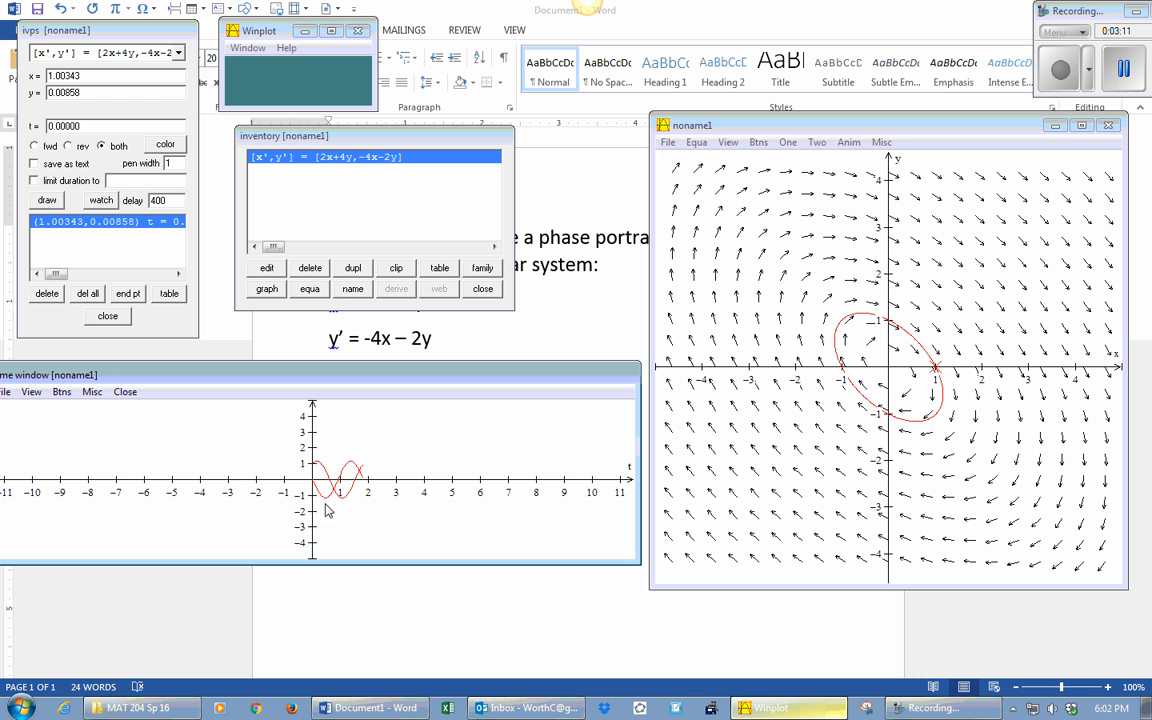
# Step: Close the time window and draw three more trajectories starting at about (-1.5, -1.2), (0.6, -0.6) and (0.8, -2.1)
pyautogui.moveTo(182, 375); pyautogui.dragTo(210, 360)
pyautogui.click(153, 377)
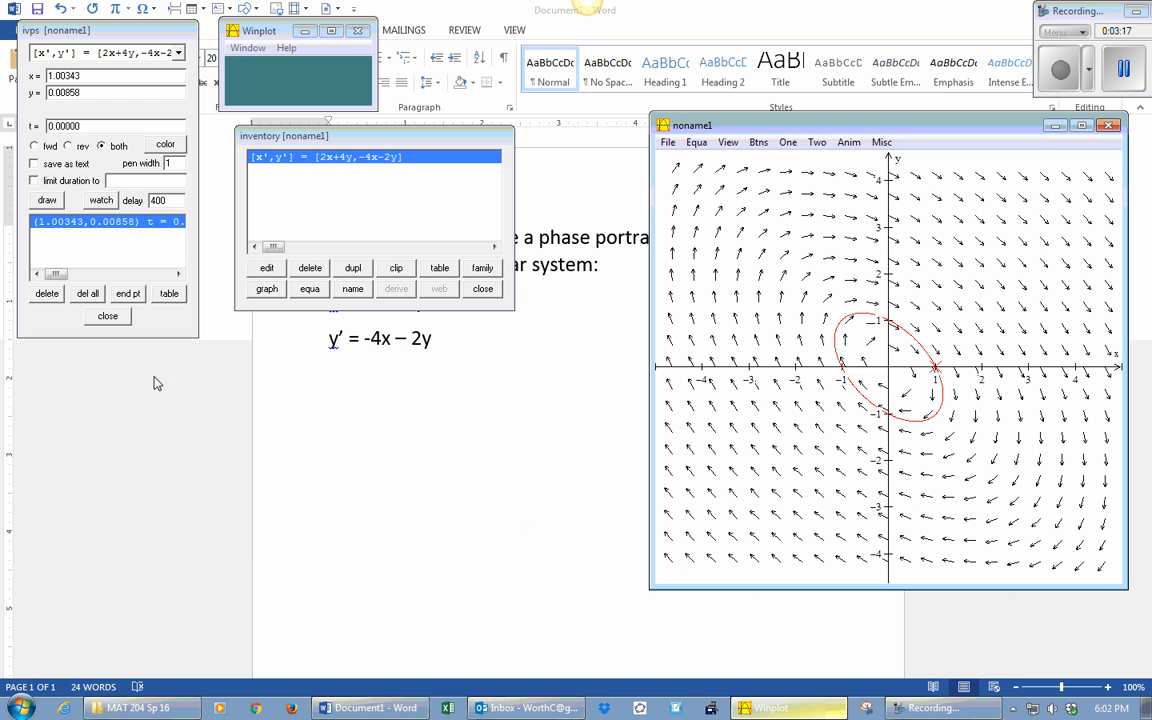
pyautogui.click(839, 430)
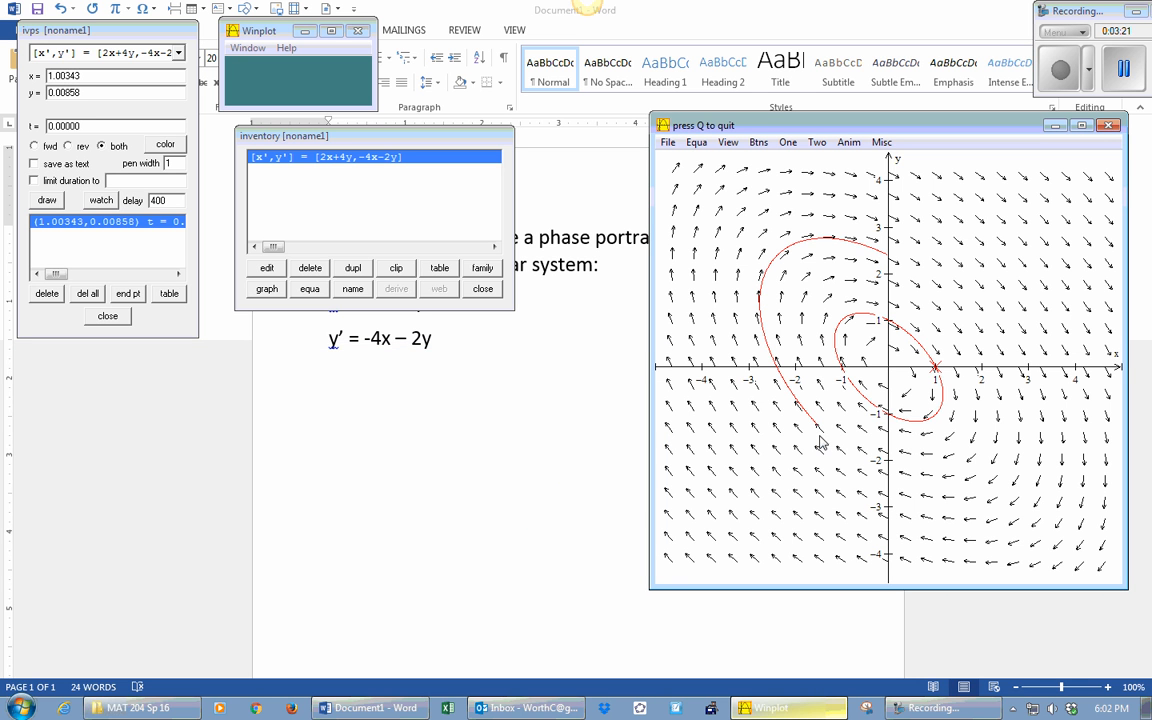
pyautogui.click(917, 394)
pyautogui.click(925, 462)
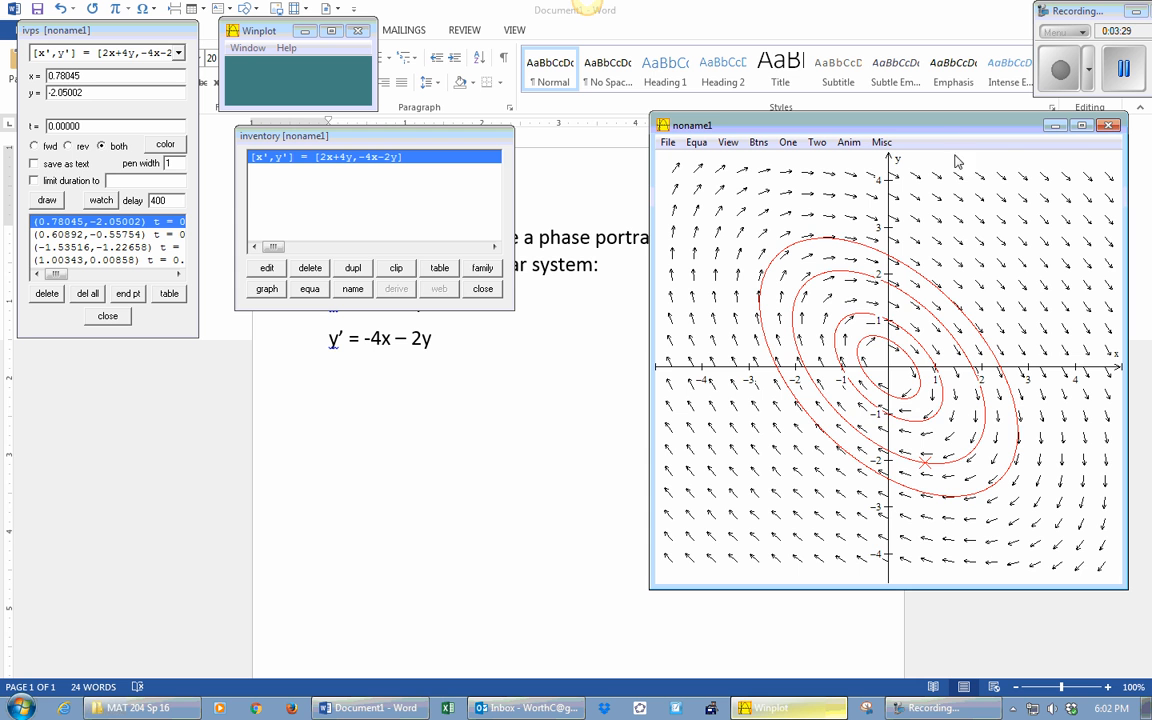
# Step: Save the phase portrait to the Desktop as examplewinplot
pyautogui.moveTo(954, 128); pyautogui.dragTo(912, 114)
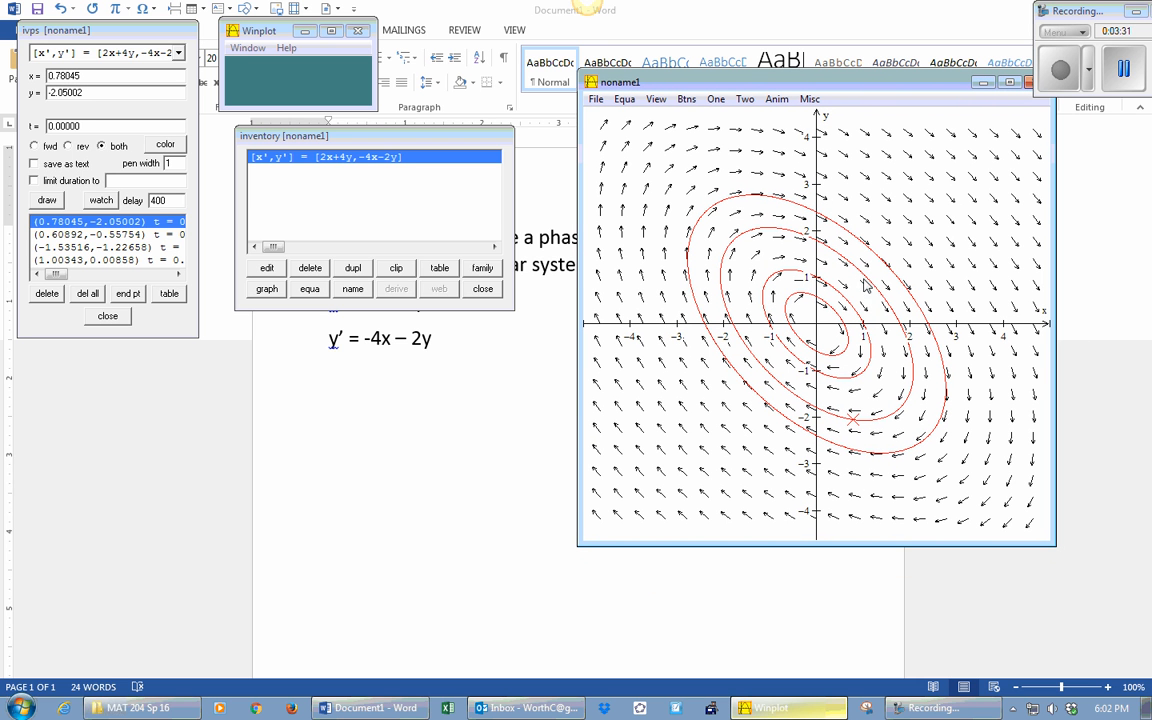
pyautogui.click(598, 102)
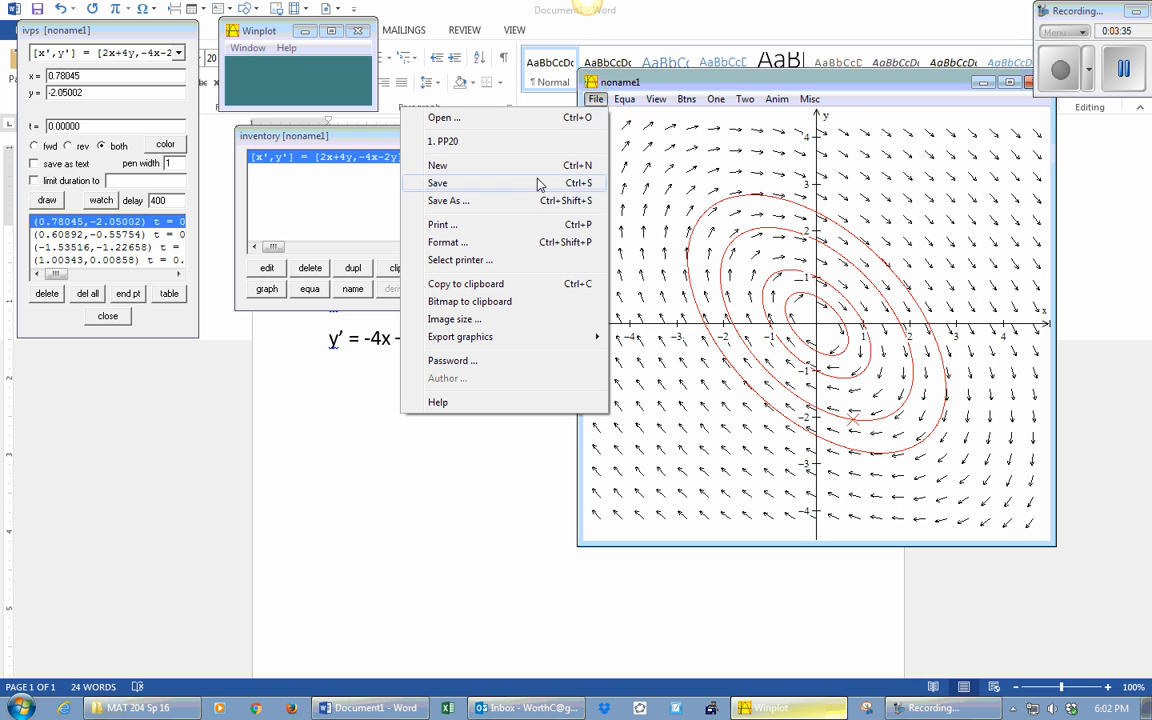
pyautogui.click(470, 184)
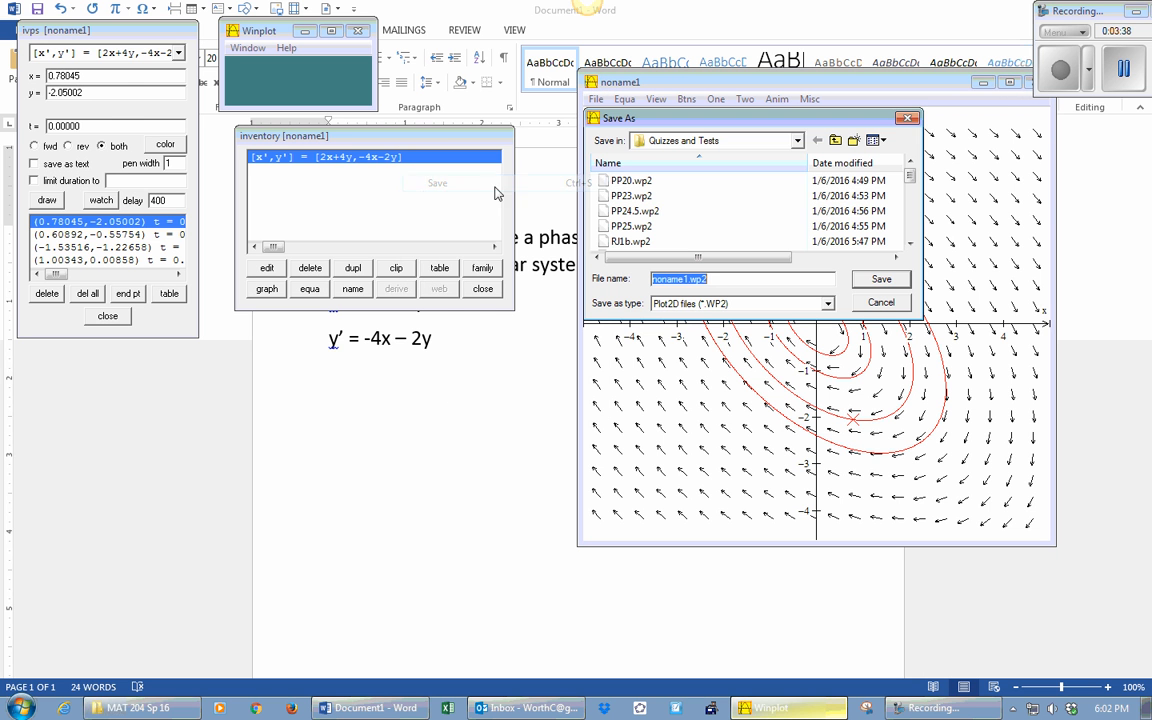
pyautogui.click(718, 140)
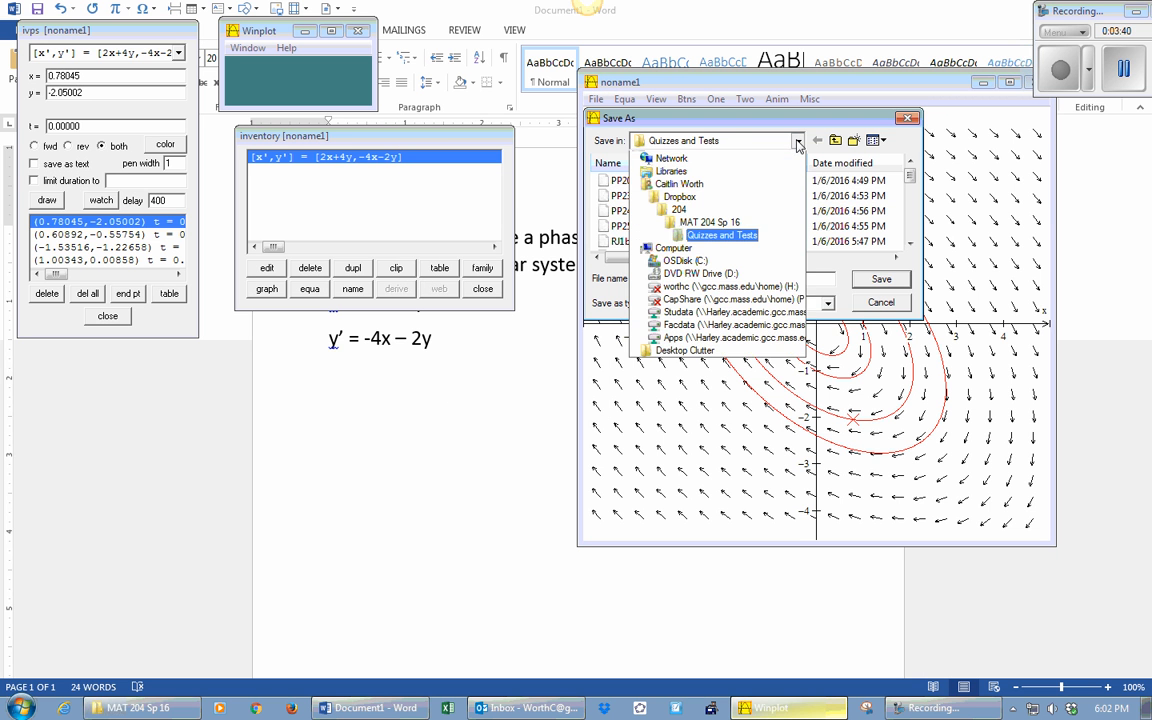
pyautogui.click(777, 160)
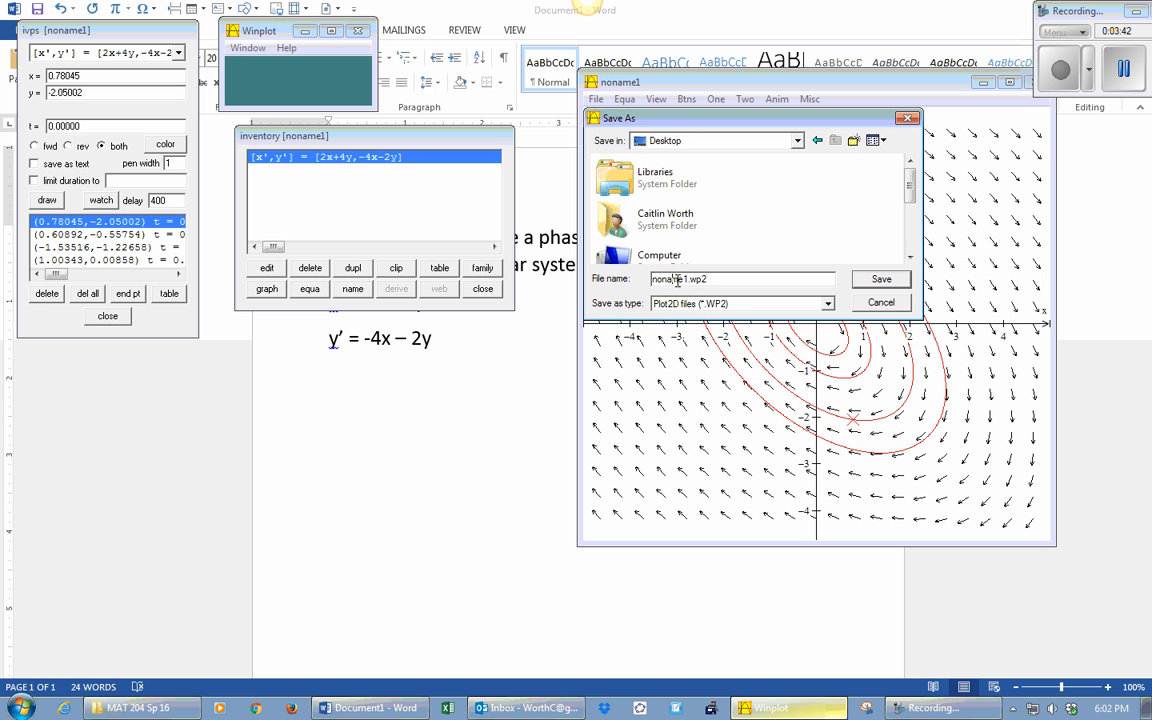
pyautogui.press('BackSpace')
pyautogui.press('BackSpace')
pyautogui.press('BackSpace')
pyautogui.press('BackSpace')
pyautogui.press('BackSpace')
pyautogui.press('BackSpace')
pyautogui.write('examplewinp')
pyautogui.click(862, 283)
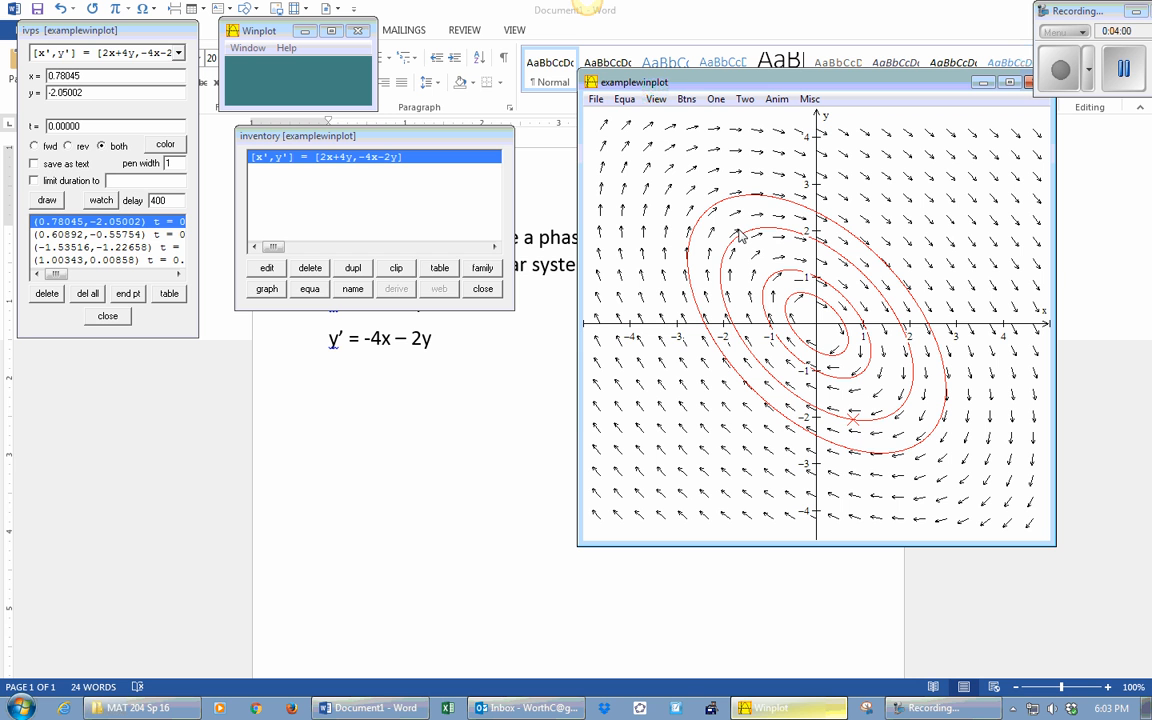
# Step: Copy the phase portrait to the clipboard and paste it into the Word document below the two equations
pyautogui.click(596, 100)
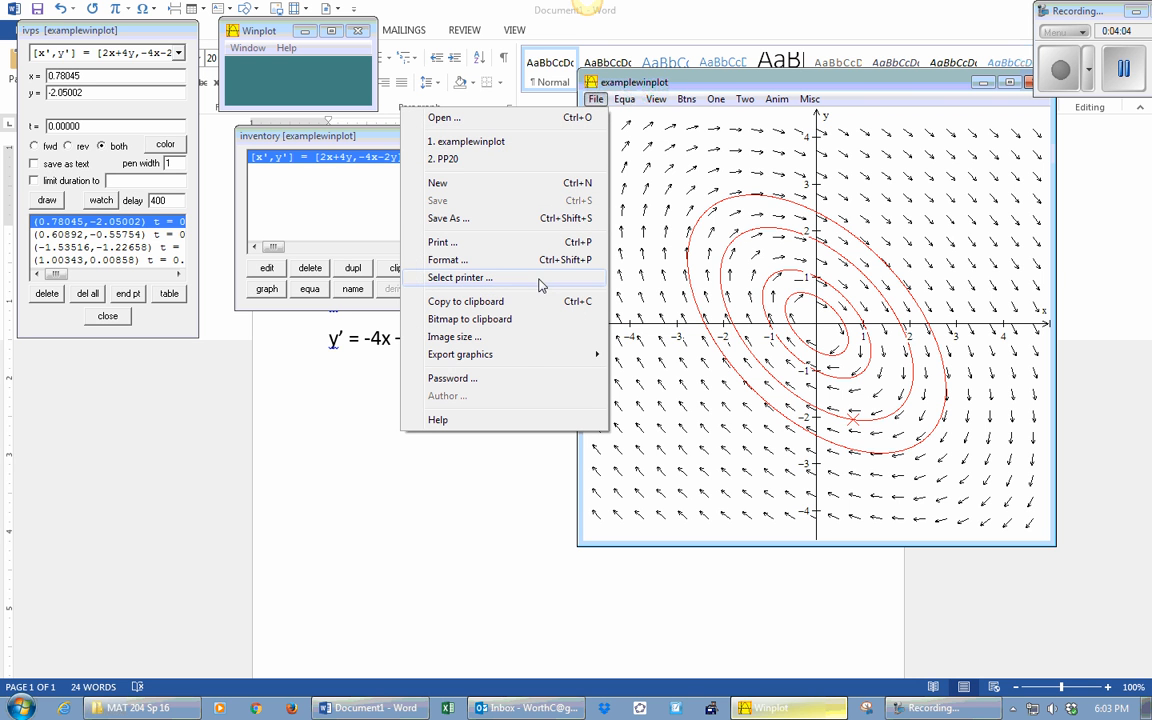
pyautogui.moveTo(517, 360)
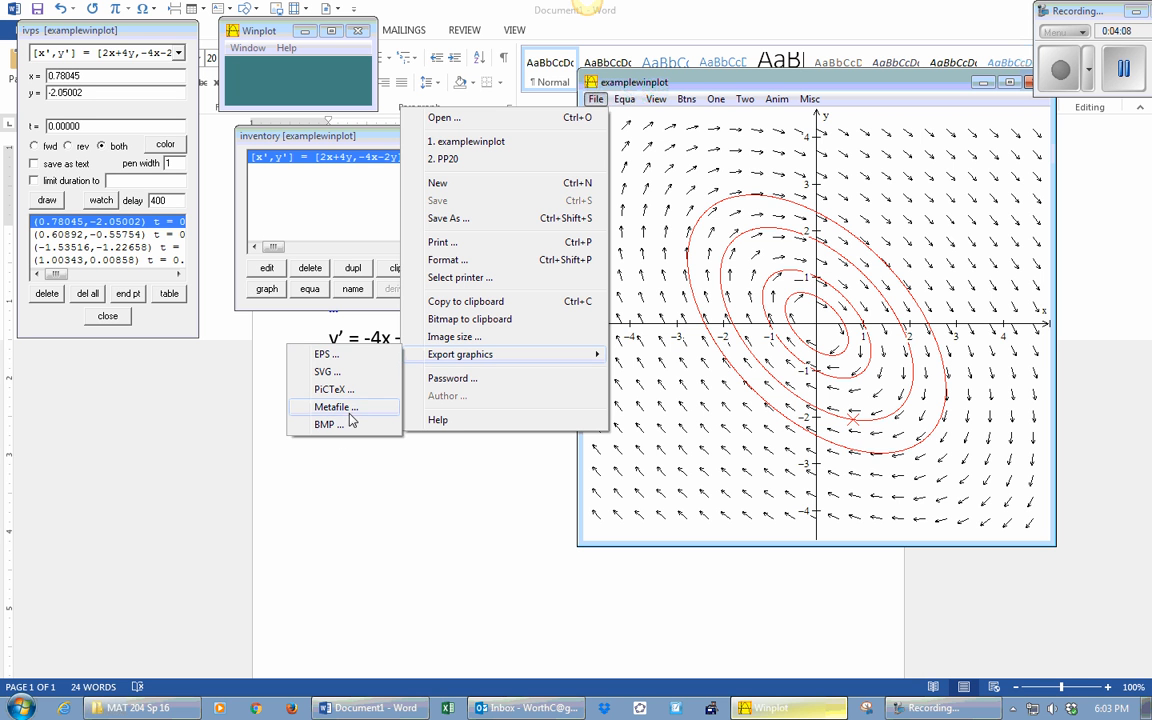
pyautogui.click(487, 302)
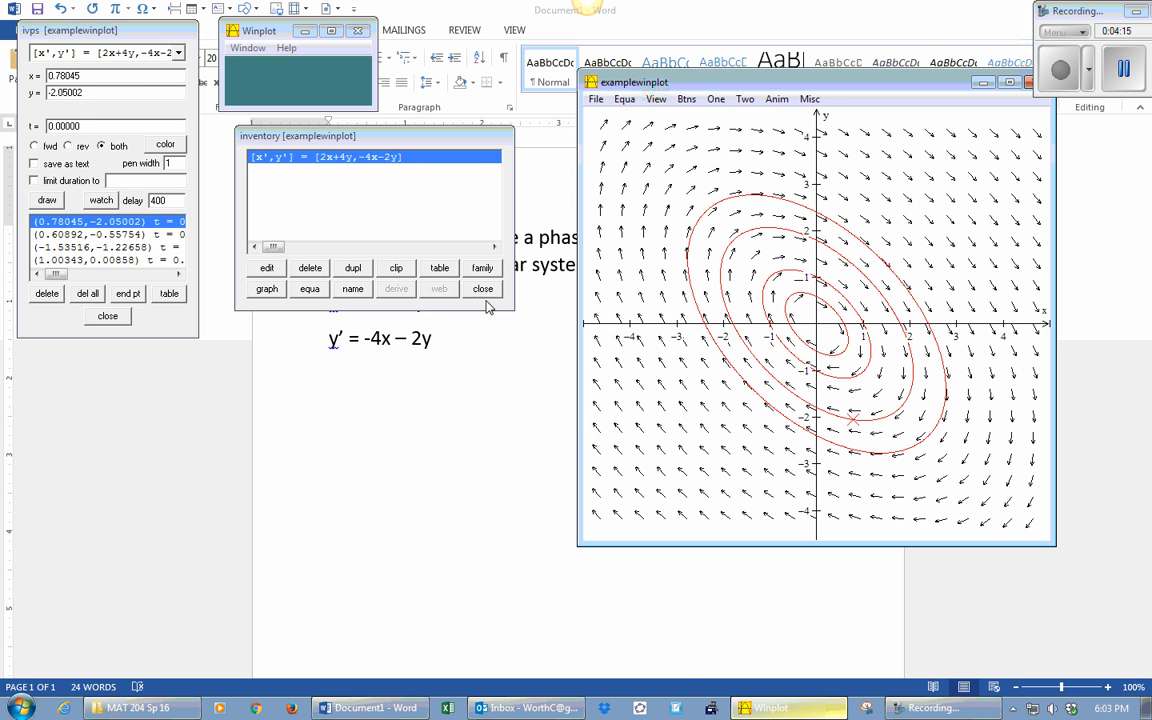
pyautogui.click(412, 380)
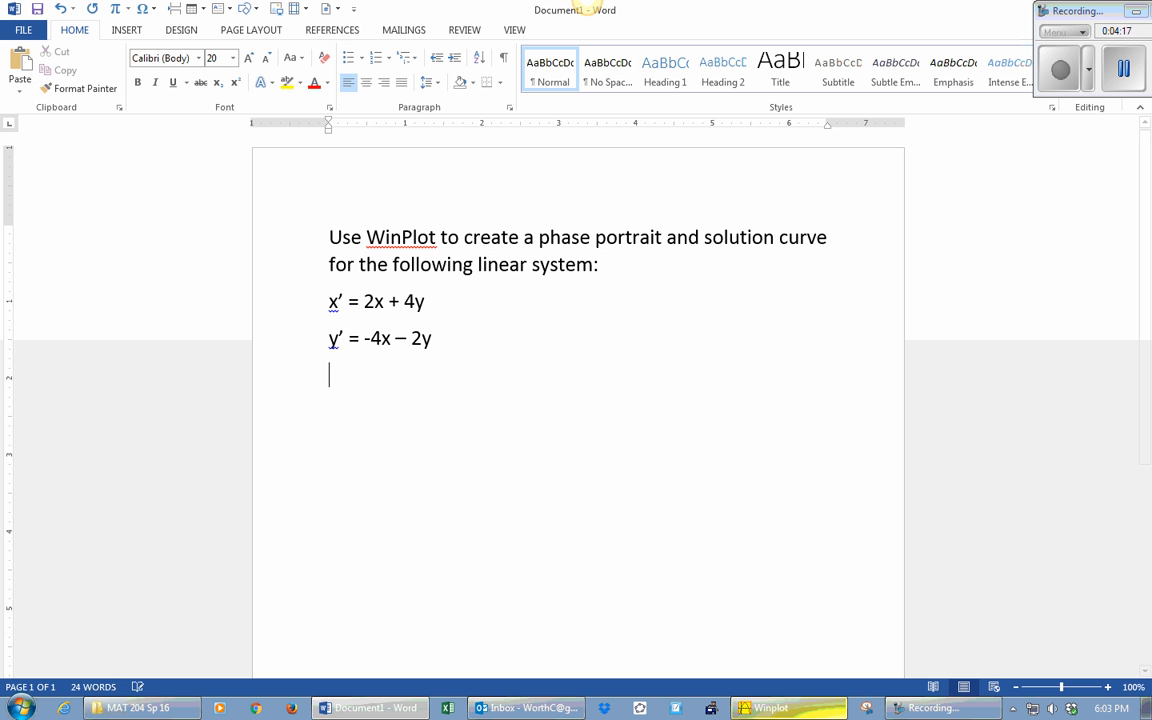
pyautogui.press('Return')
pyautogui.rightClick(333, 411)
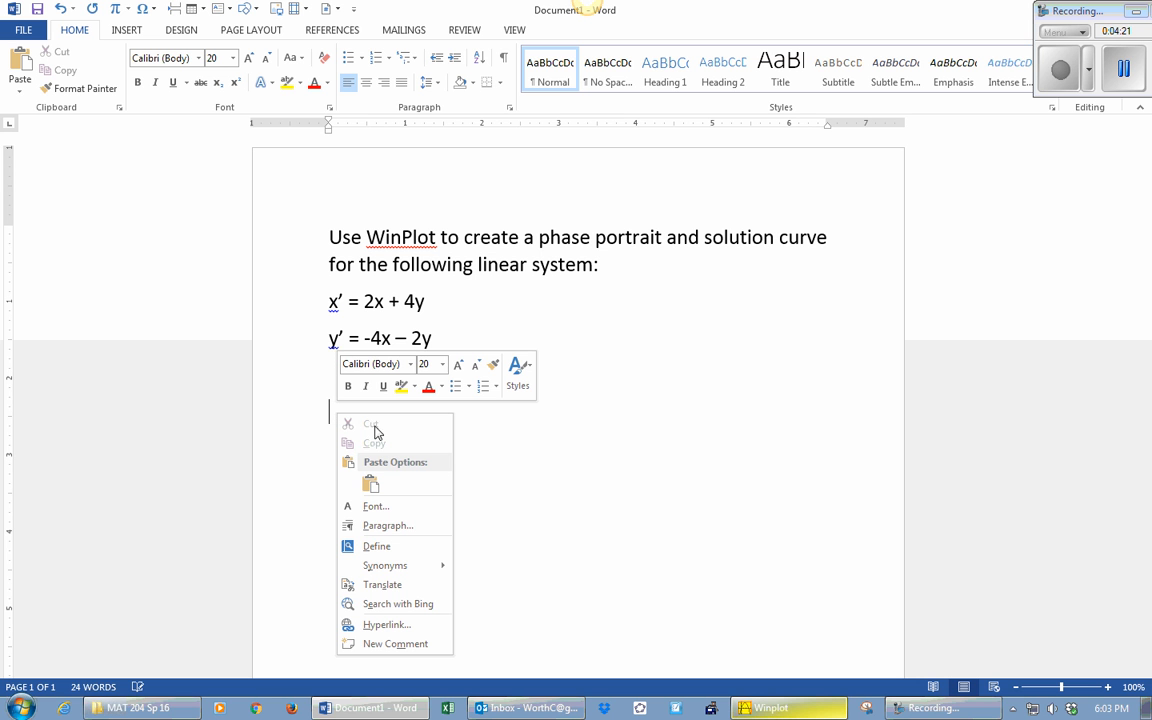
pyautogui.click(370, 484)
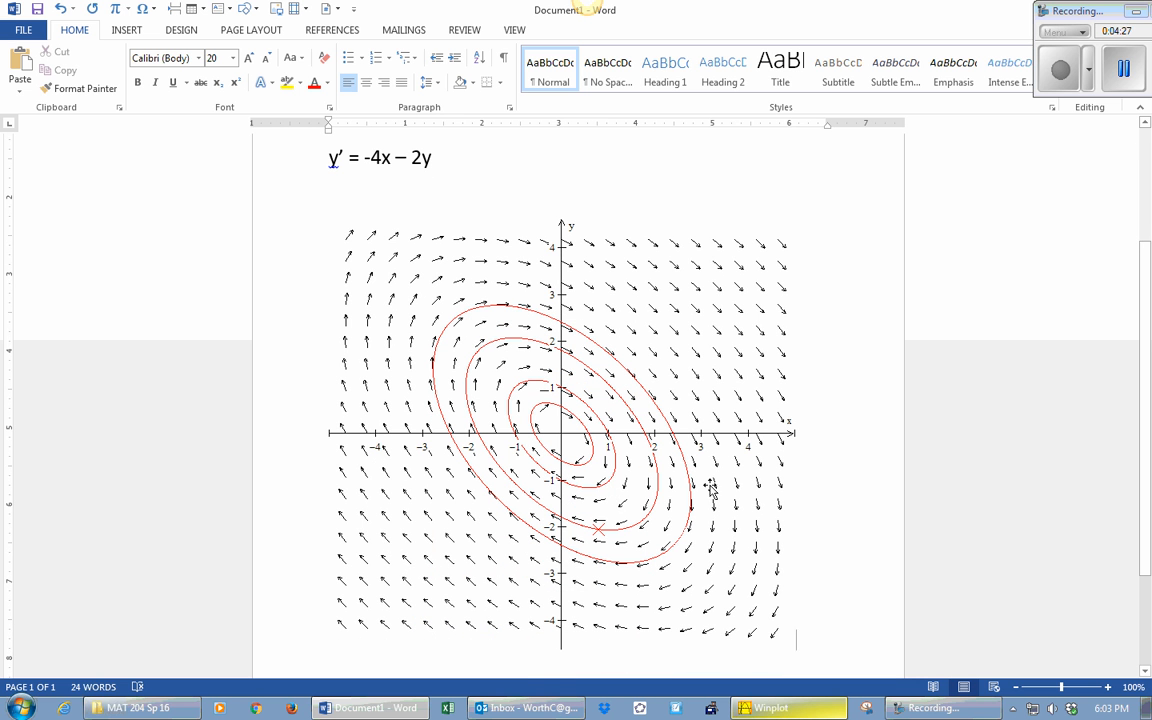
pyautogui.click(1123, 72)
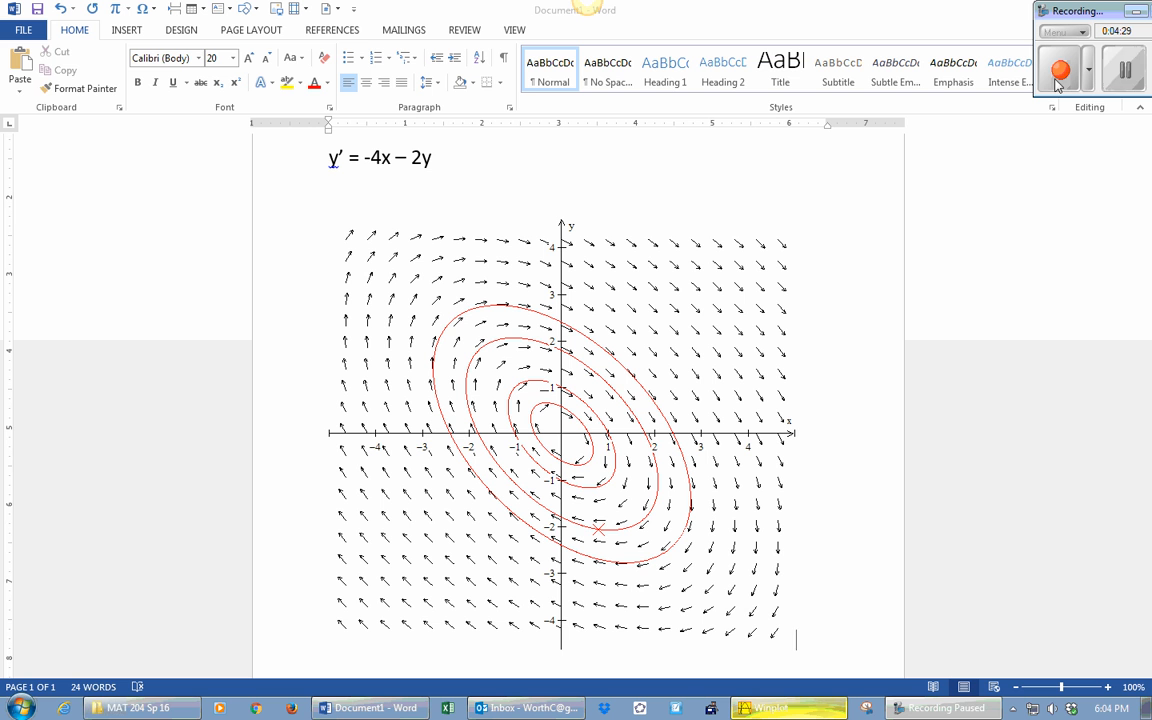
pyautogui.click(1055, 78)
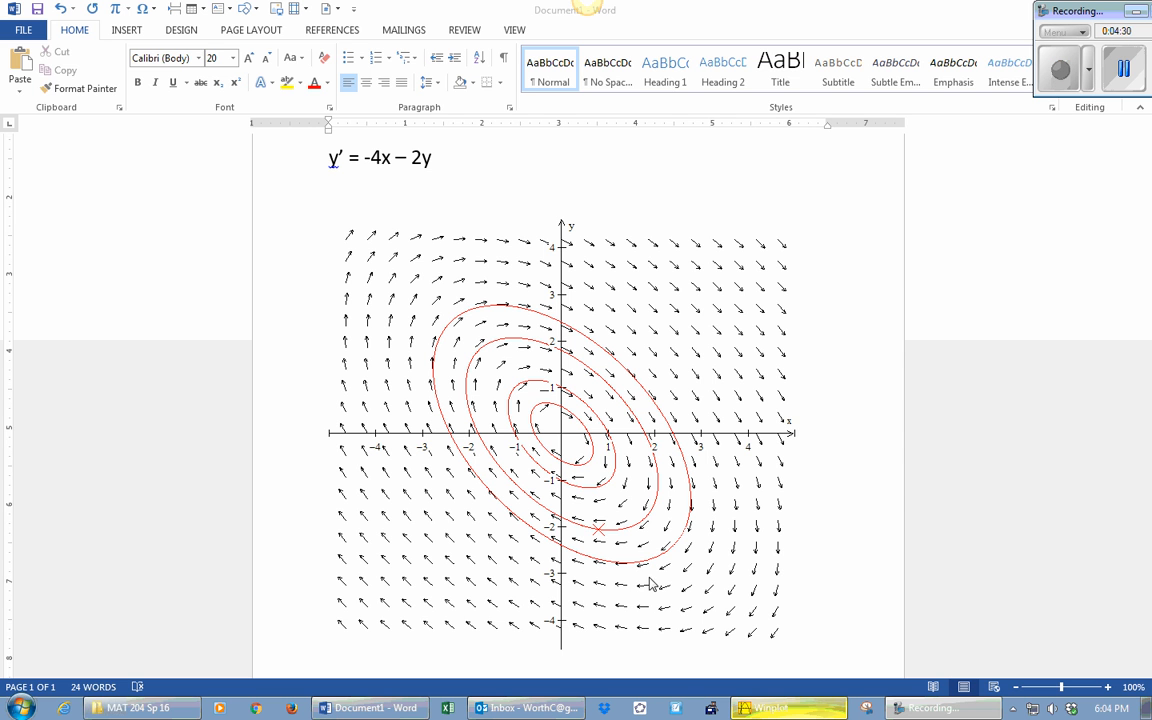
# Step: Switch back to Winplot and open an xy(t) time window for the four trajectories of the phase portrait
pyautogui.click(787, 712)
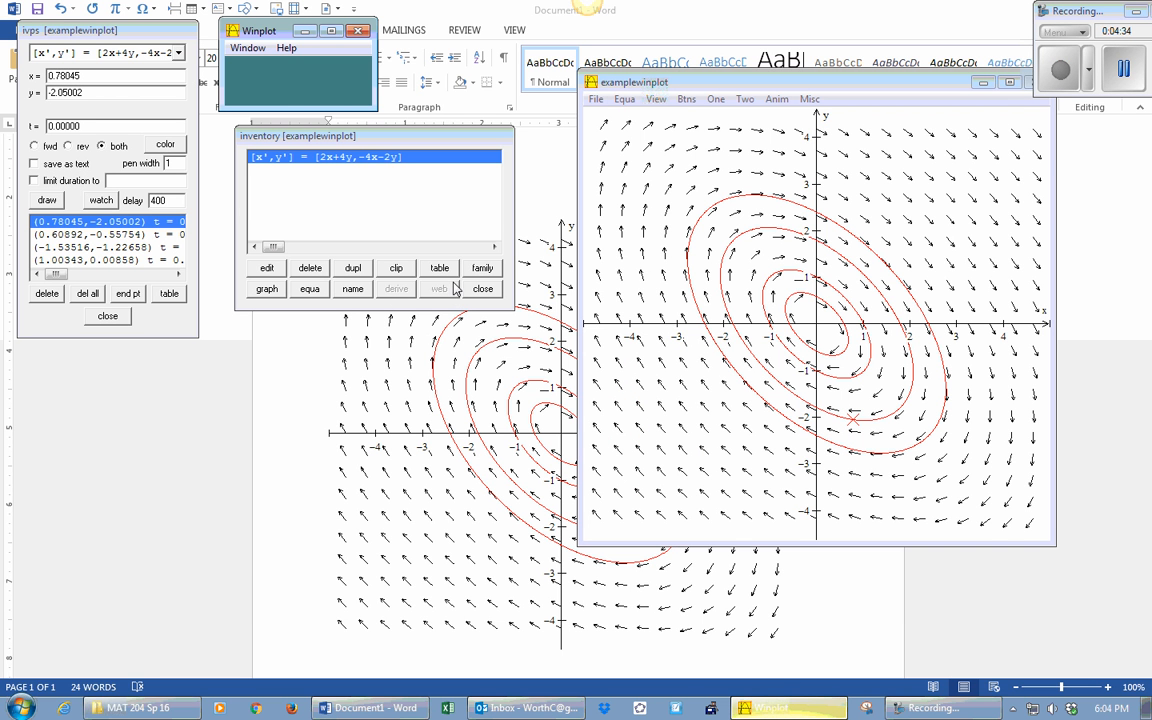
pyautogui.click(716, 99)
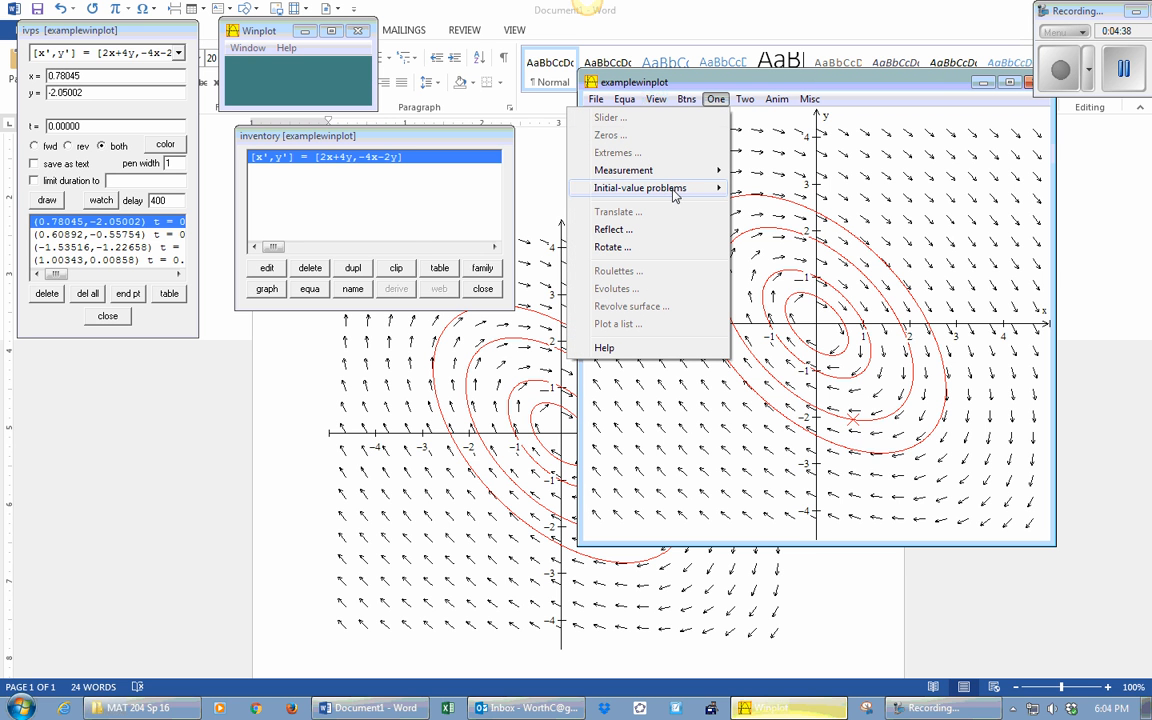
pyautogui.moveTo(672, 195)
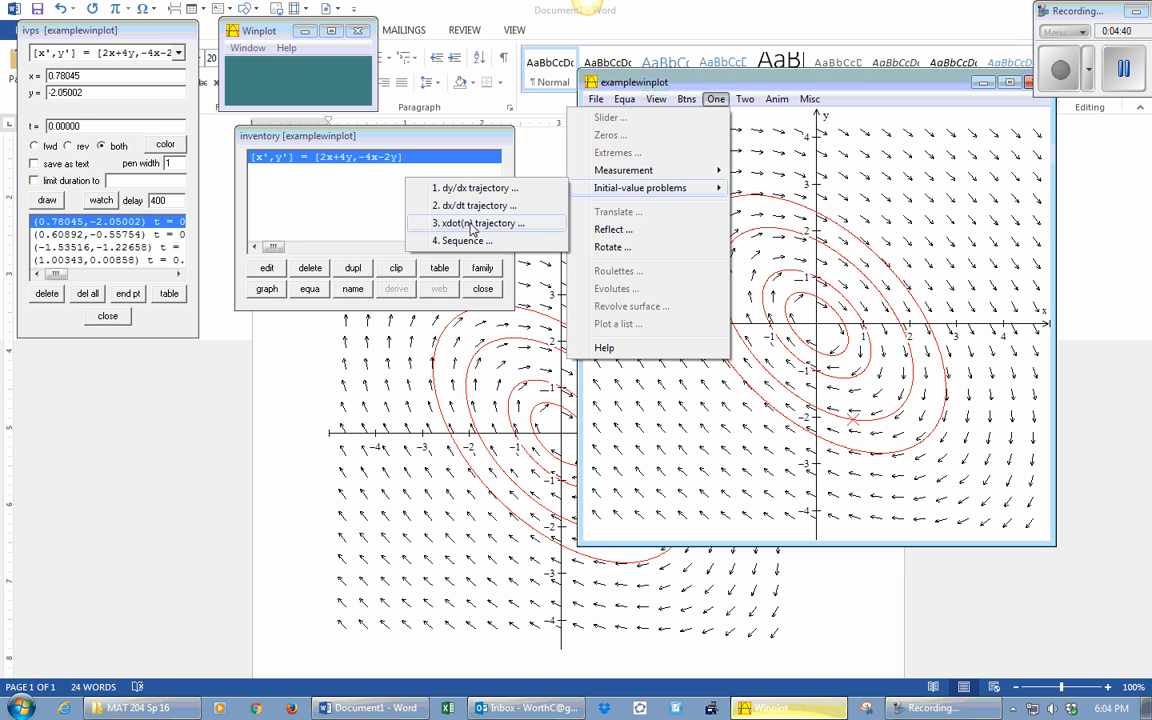
pyautogui.moveTo(809, 99)
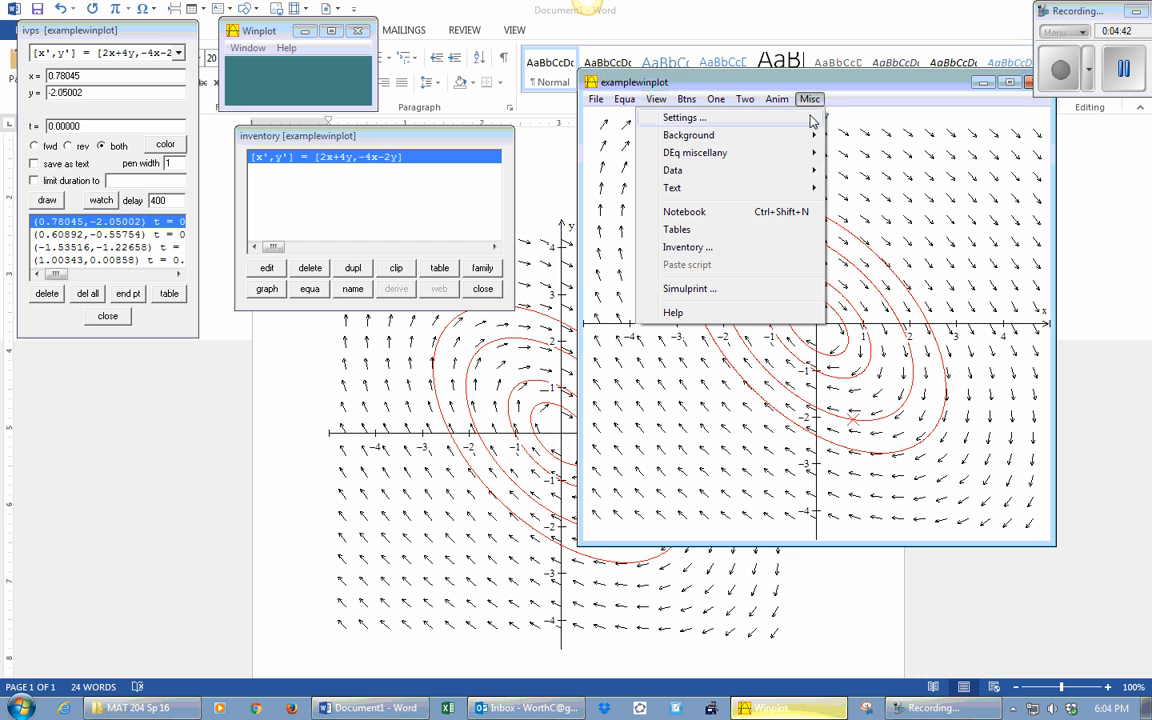
pyautogui.moveTo(766, 163)
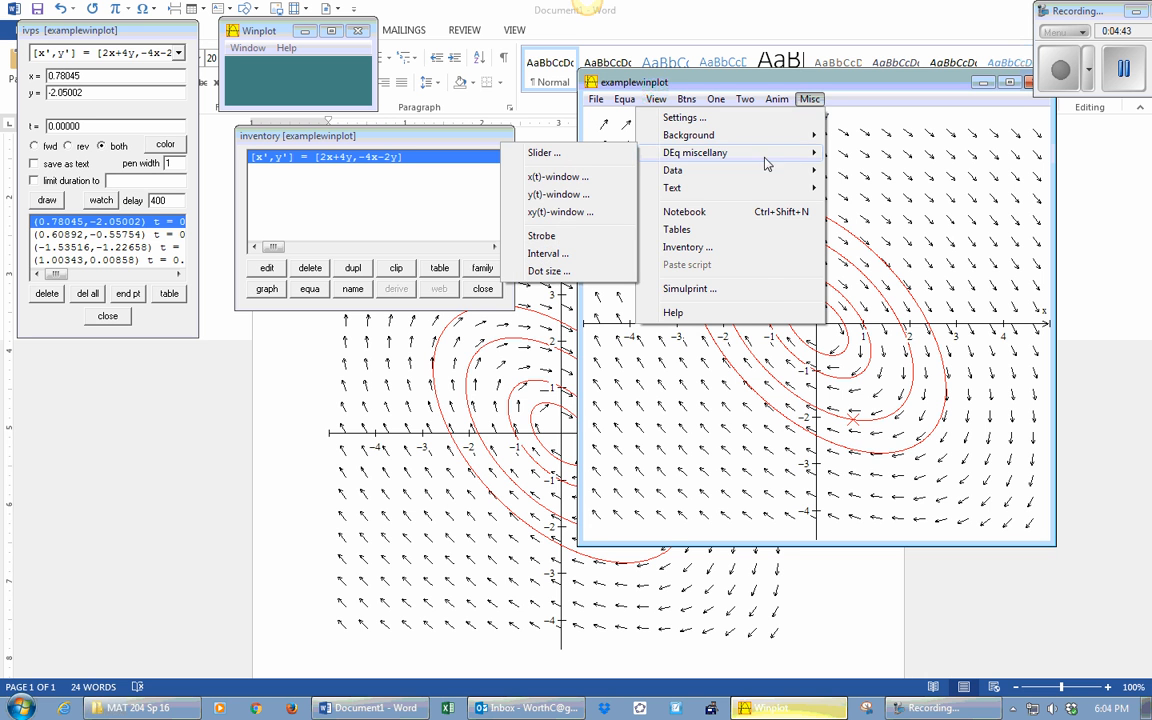
pyautogui.click(558, 194)
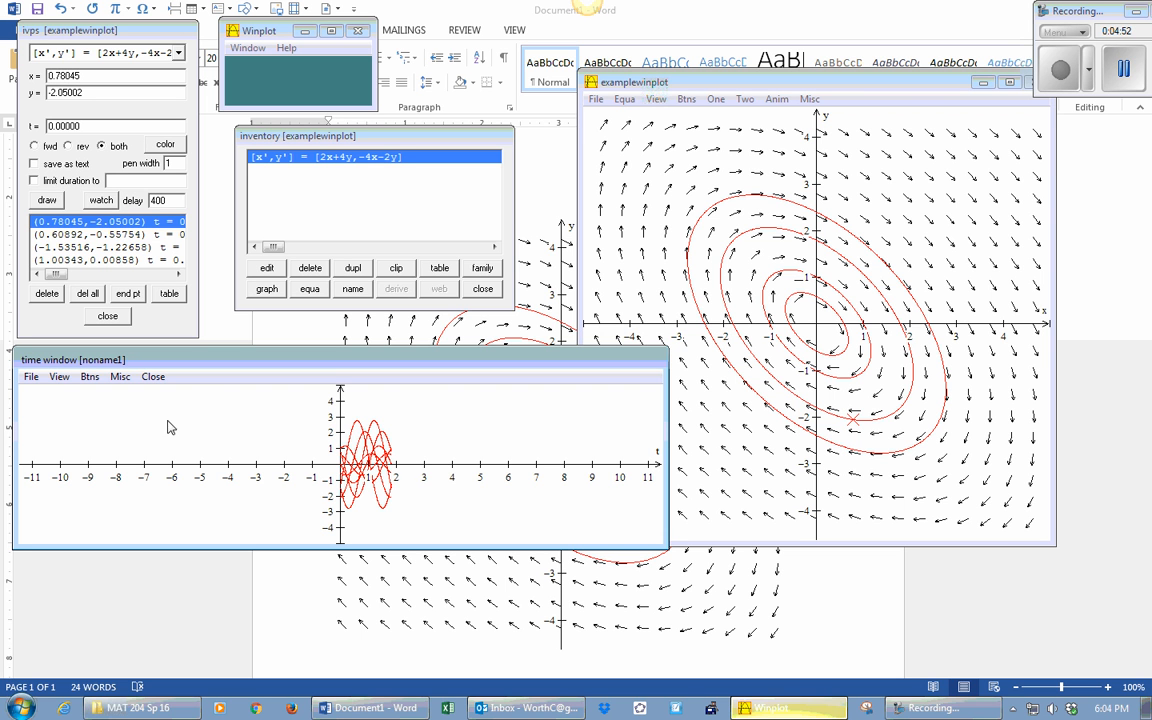
# Step: Copy the time window's graph to the clipboard and paste it on a new line below the phase portrait in the Word document
pyautogui.click(26, 380)
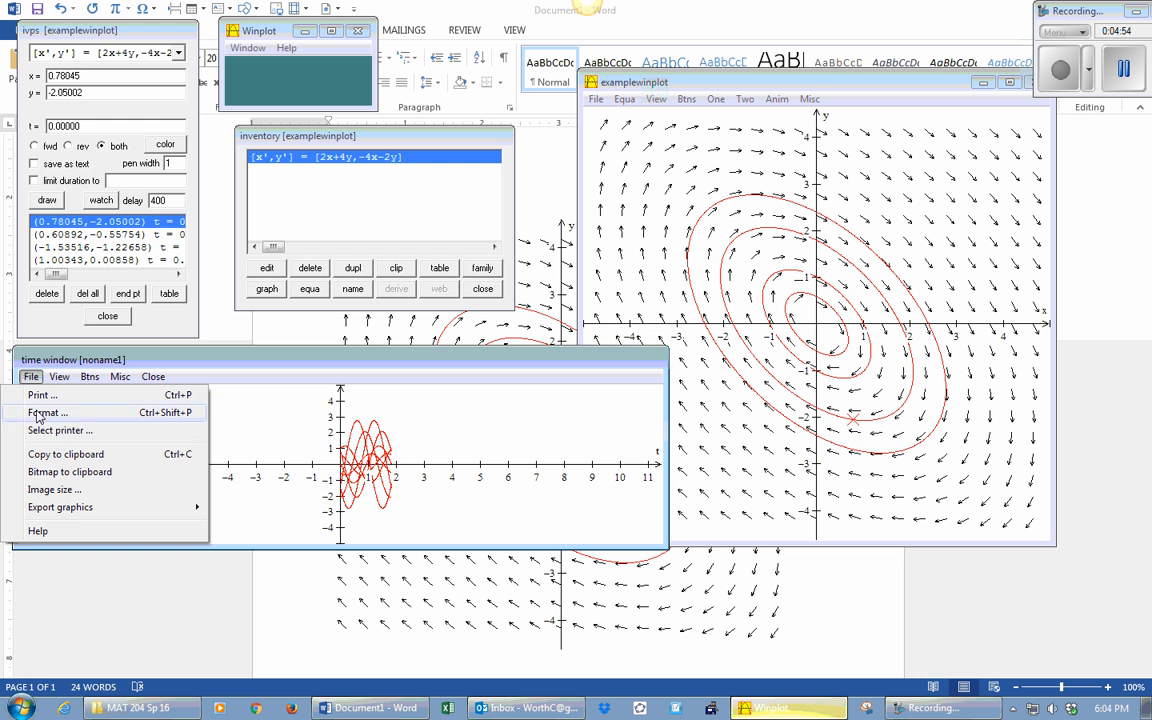
pyautogui.click(42, 455)
pyautogui.click(484, 628)
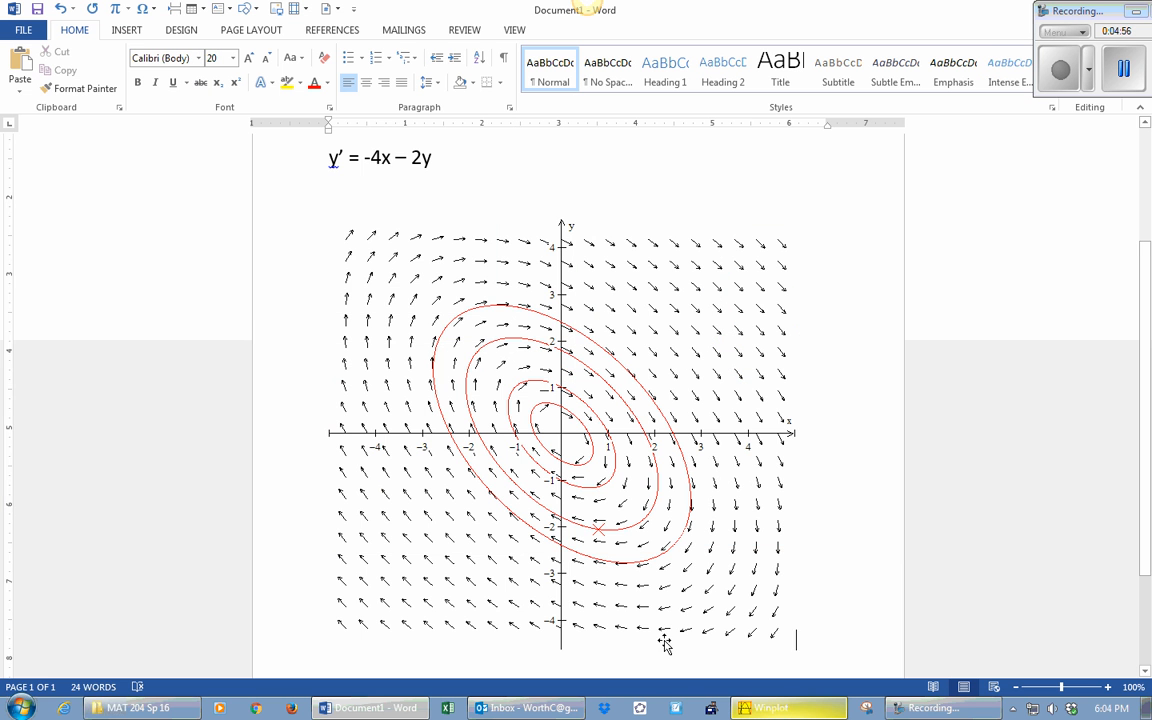
pyautogui.press('Return')
pyautogui.hotkey('ctrl', 'v')
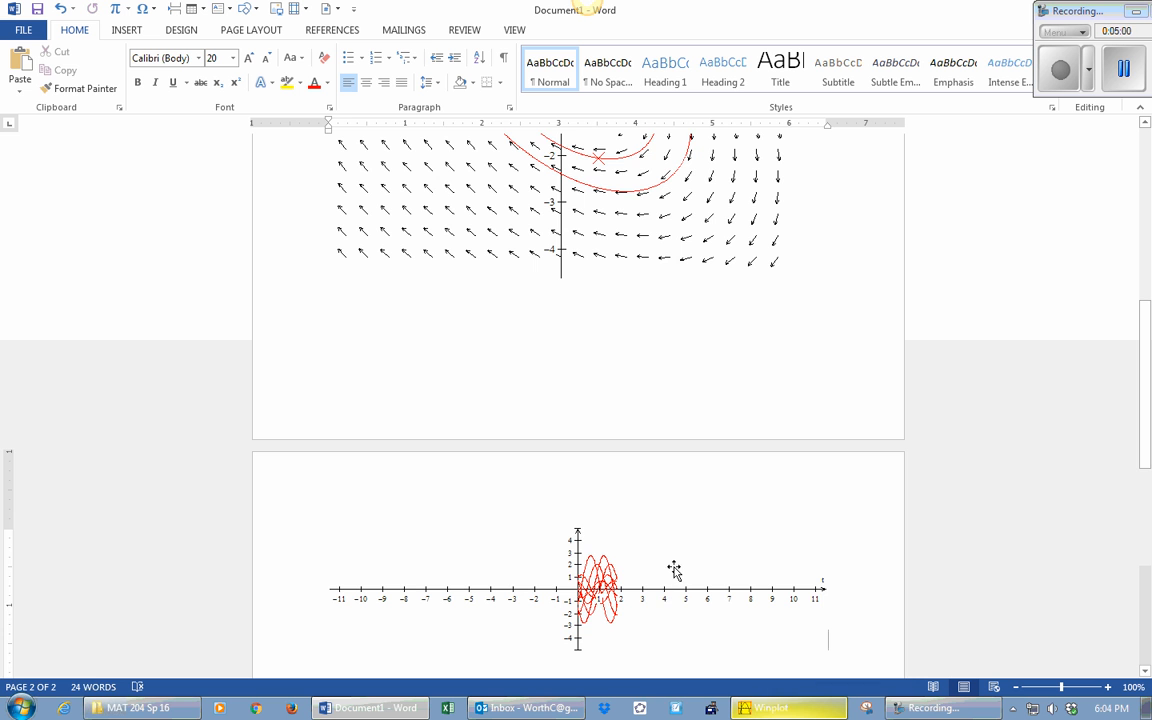
pyautogui.scroll(10, 678, 580)
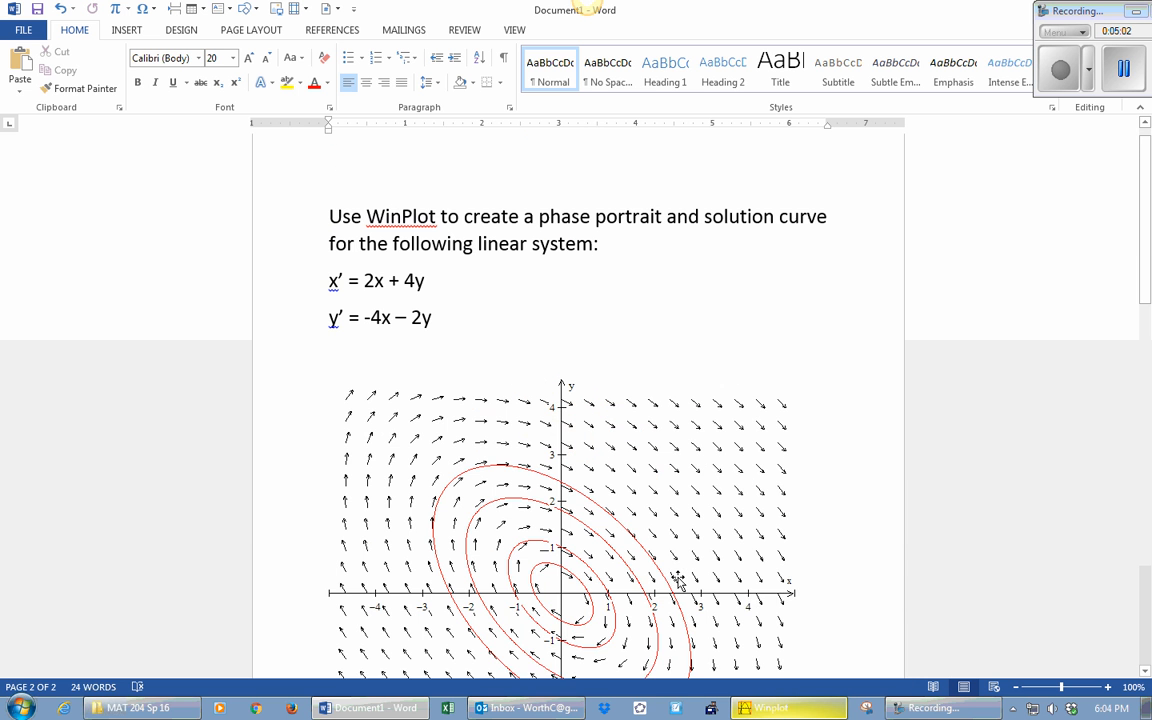